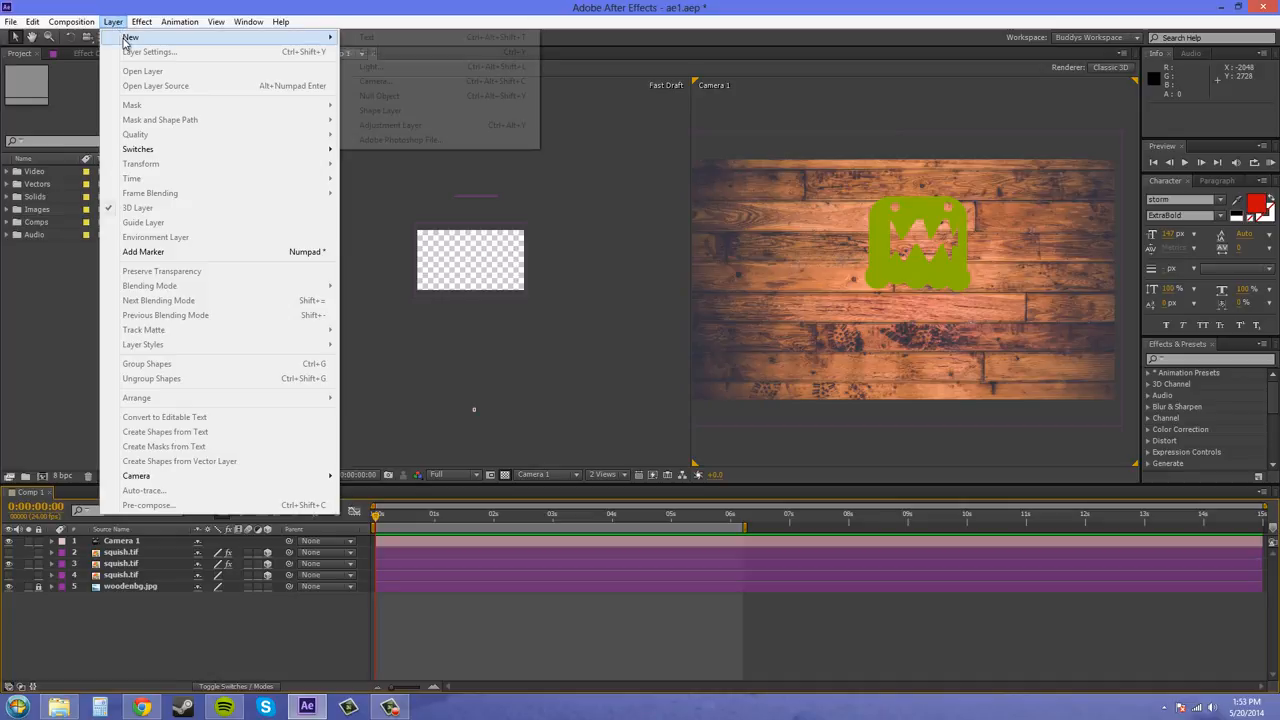
- Add two null object layers to the composition
click(391, 96)
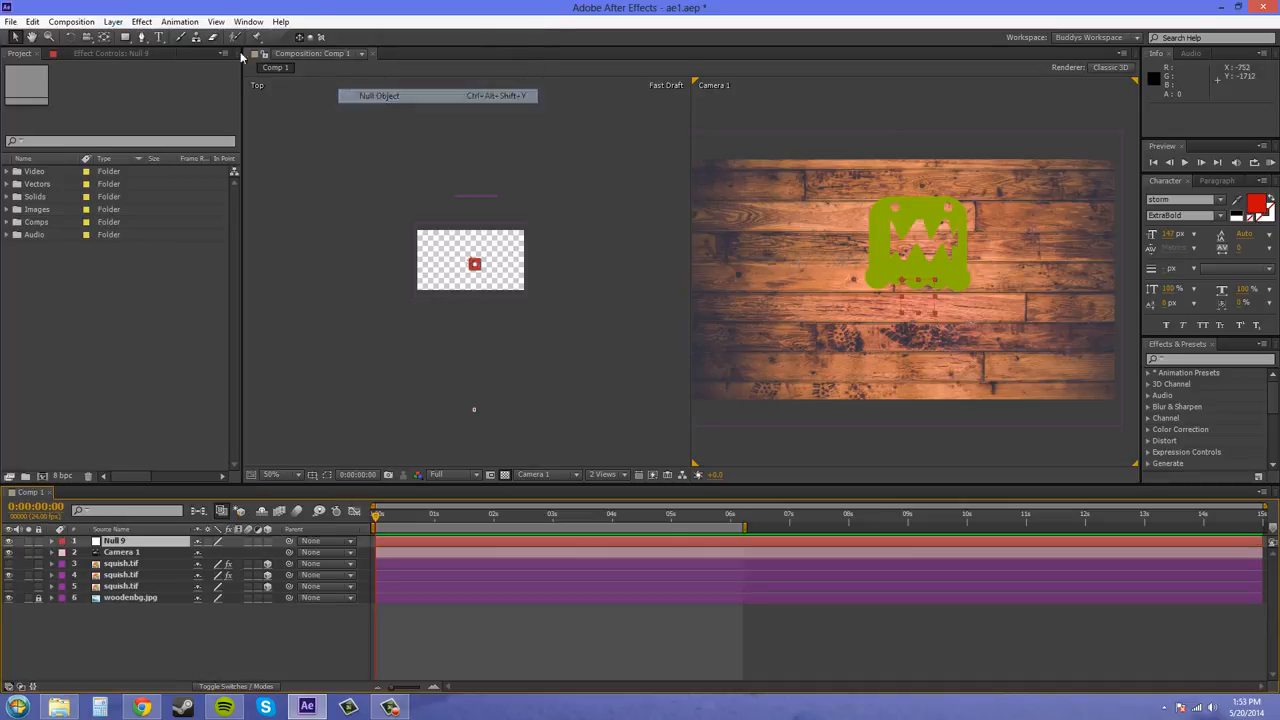
click(113, 21)
mouse_move(144, 40)
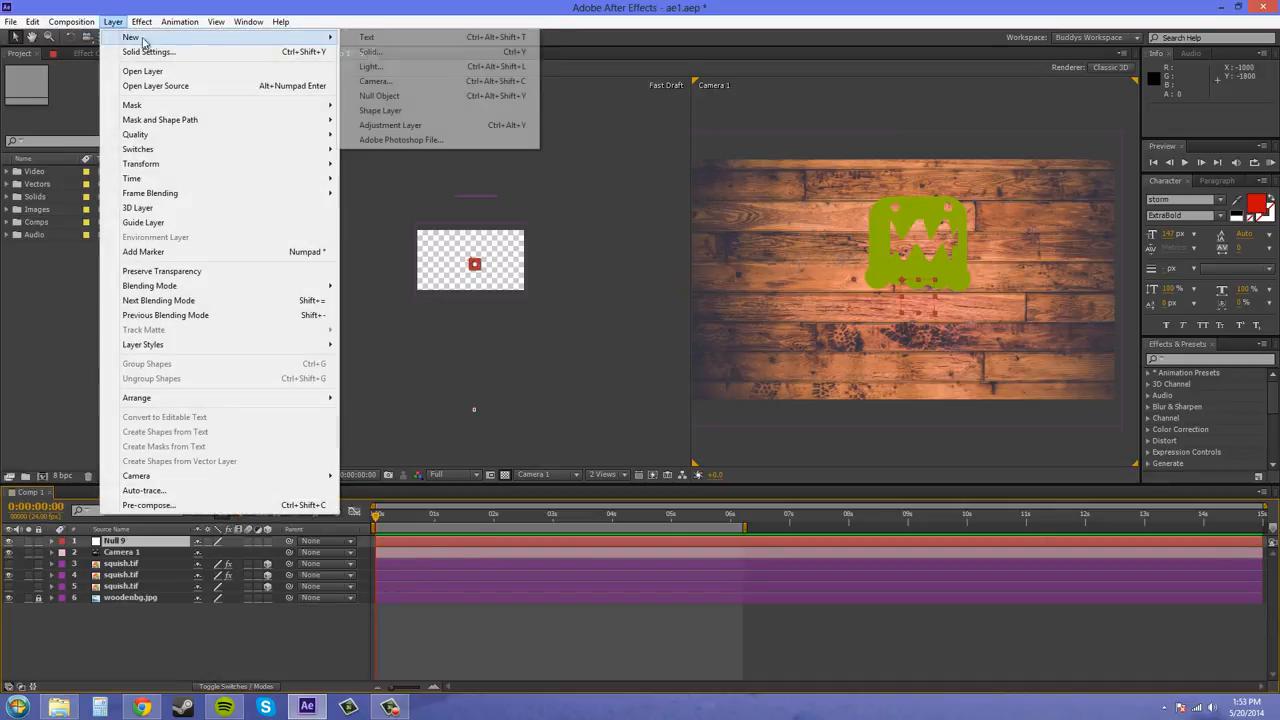
click(385, 96)
- Replace the existing camera with a new 50mm two-node camera and place it below the two null layers
click(121, 563)
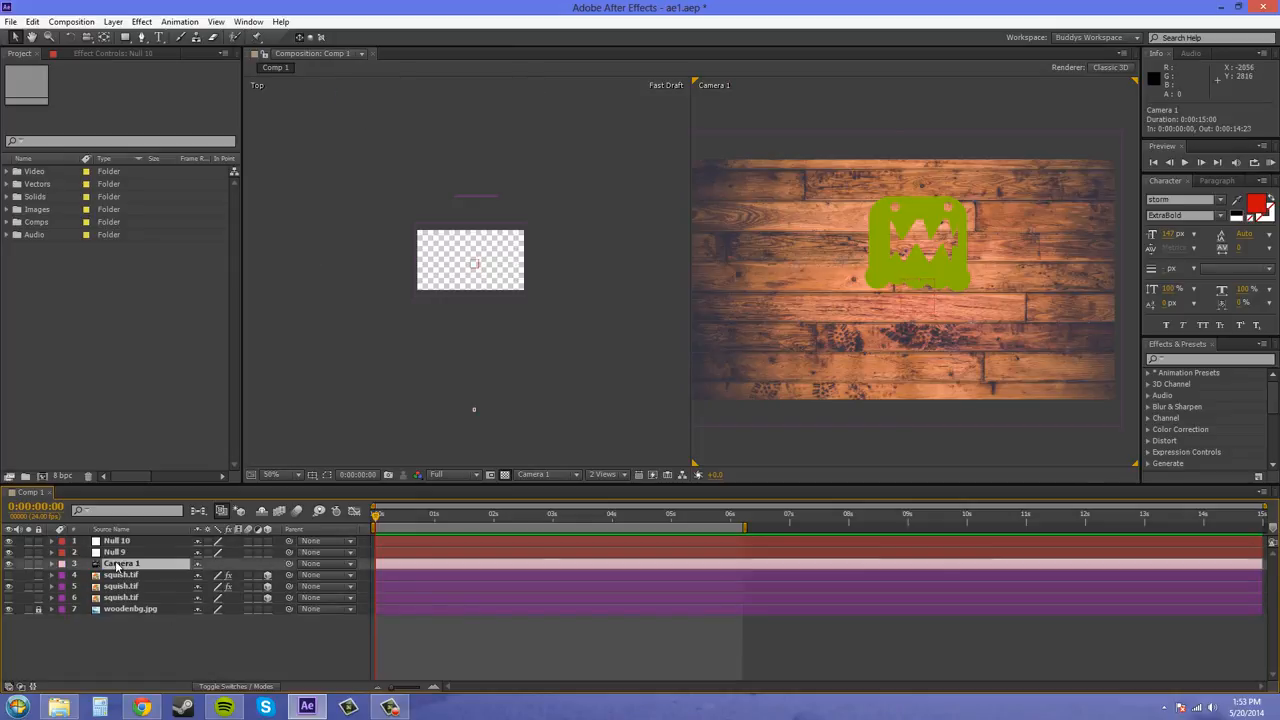
key(Delete)
click(116, 21)
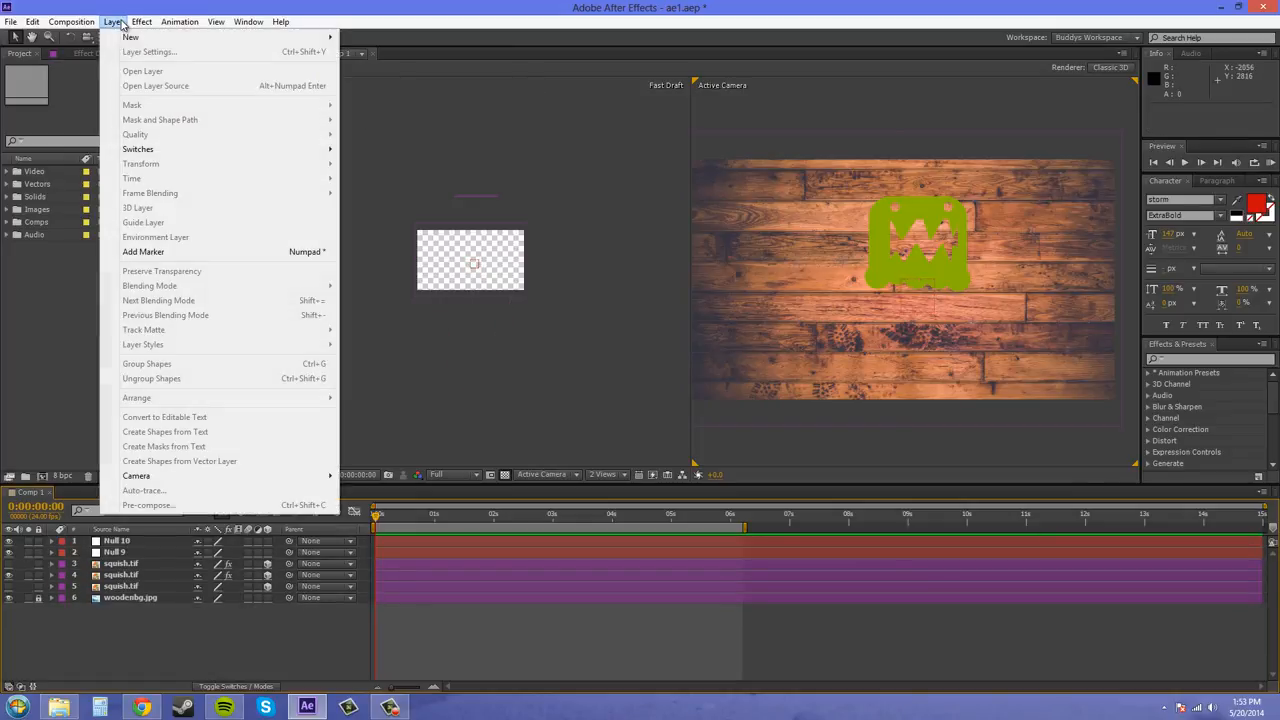
mouse_move(140, 37)
click(380, 81)
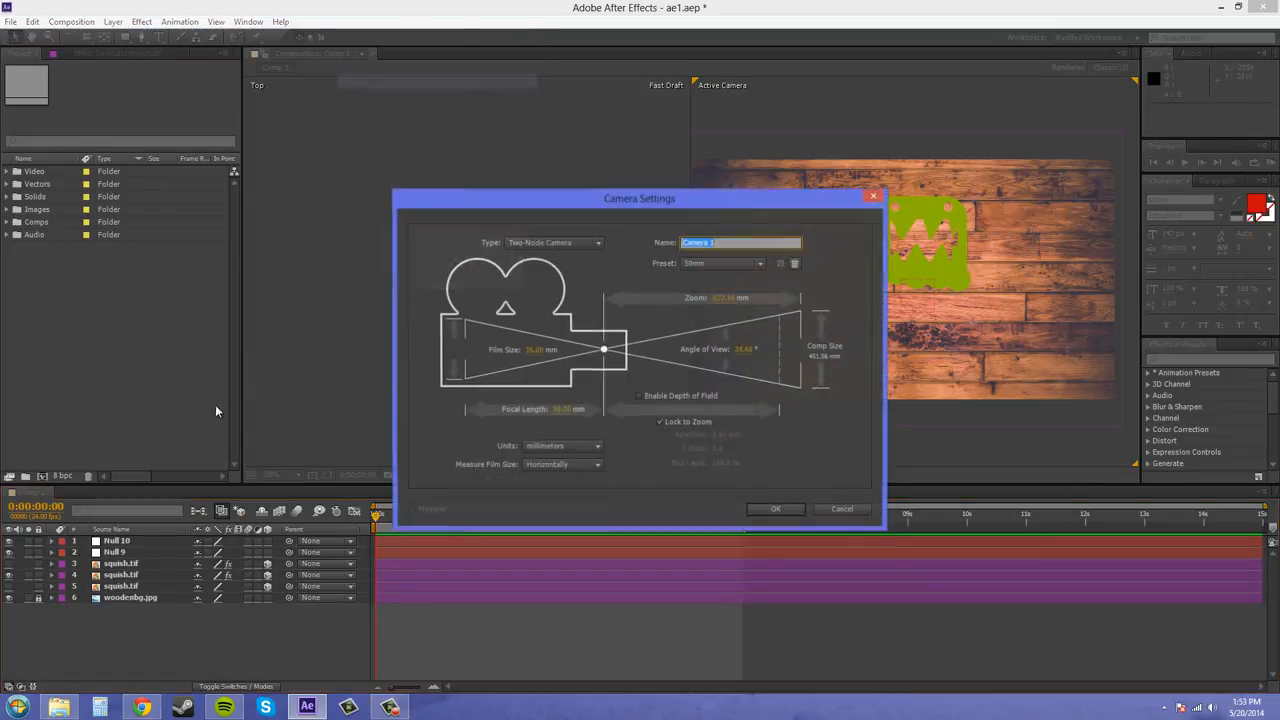
click(771, 511)
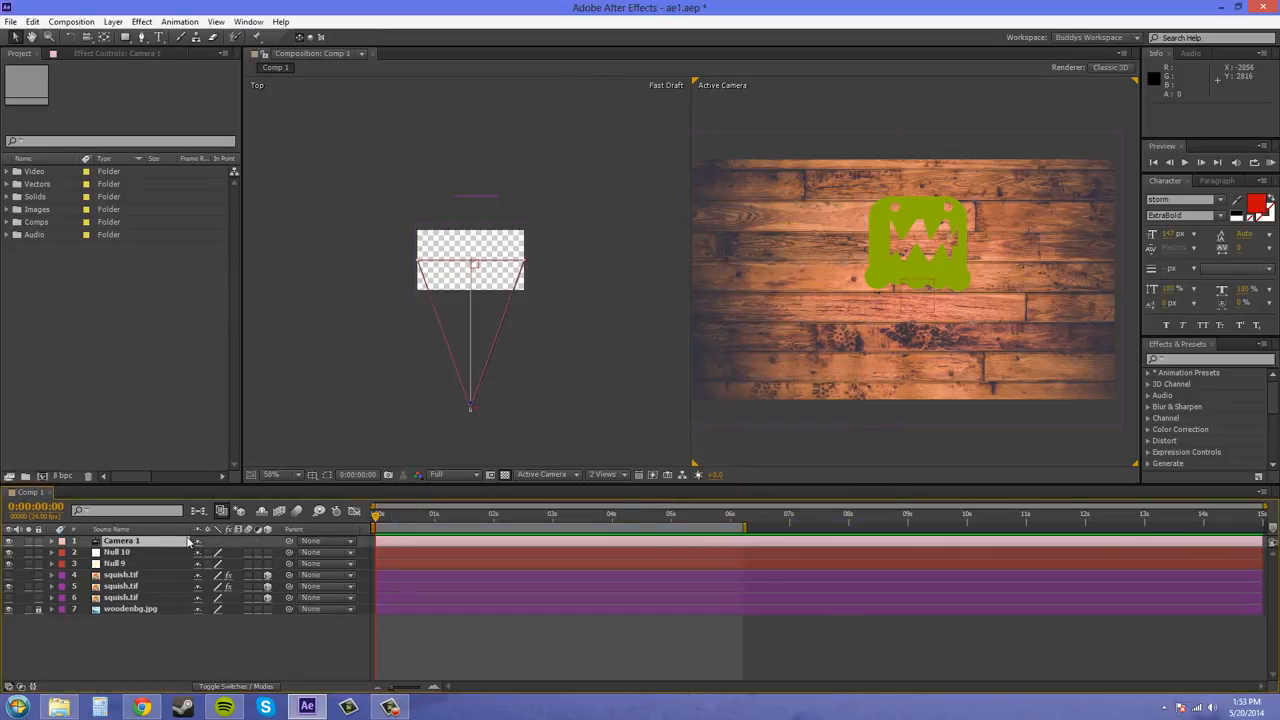
drag(148, 543, 138, 567)
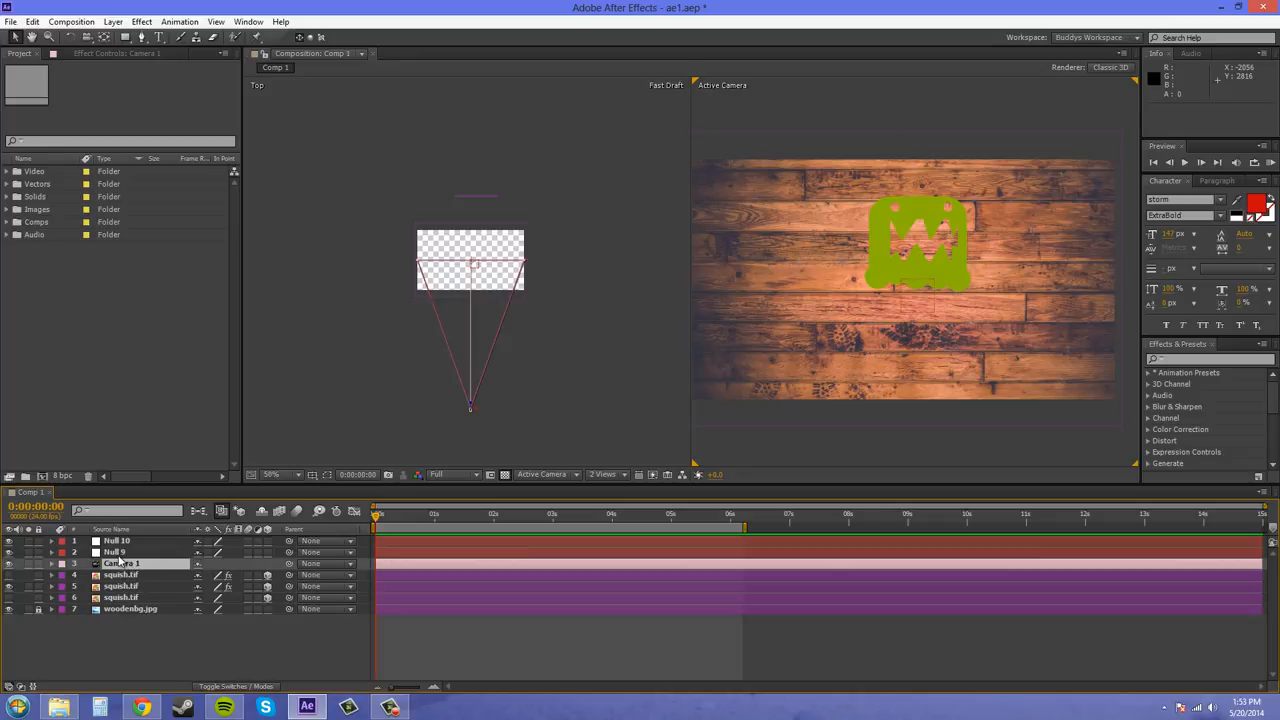
- Rename the lower null layer as Crane and the upper null layer as Track
click(124, 552)
key(Return)
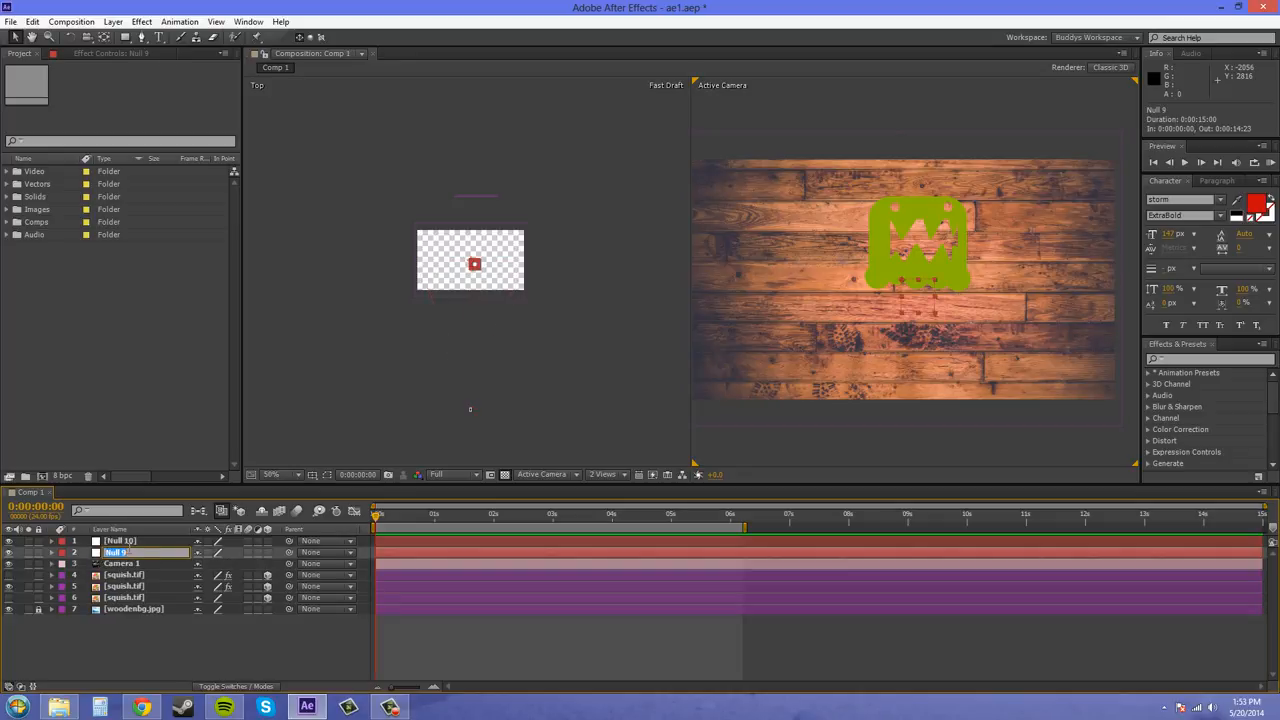
text(Crane)
click(118, 541)
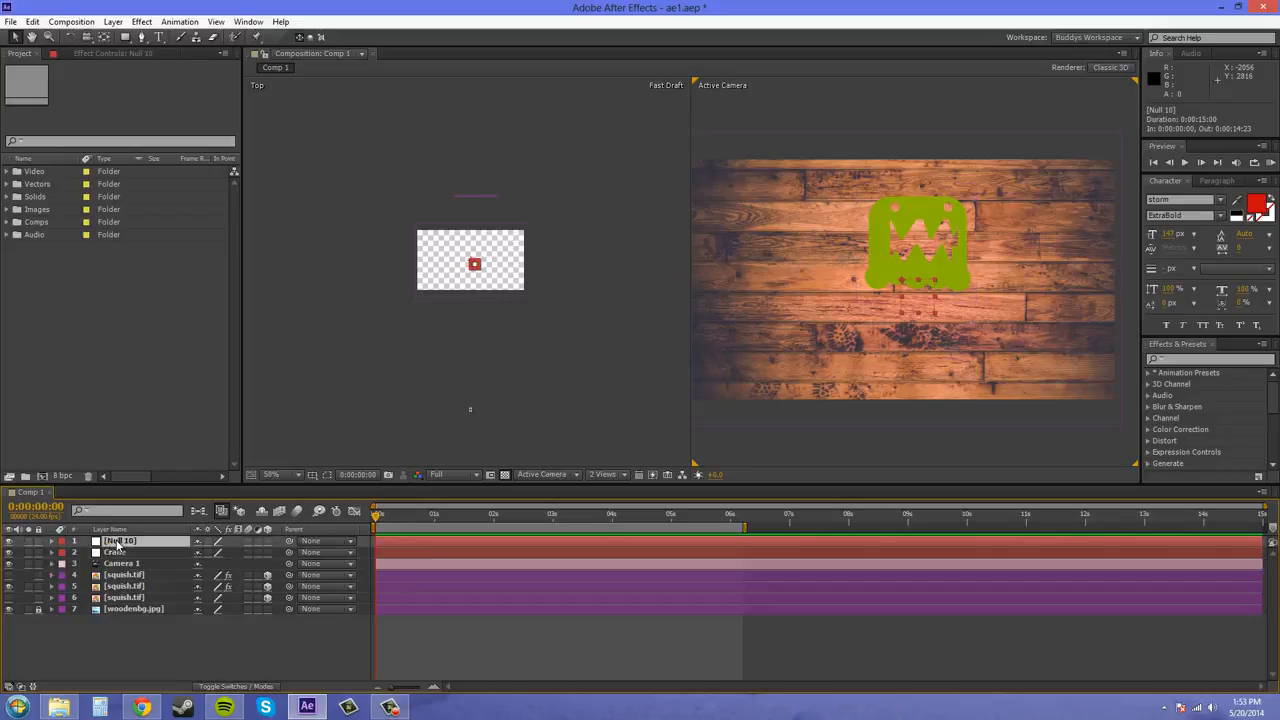
key(Return)
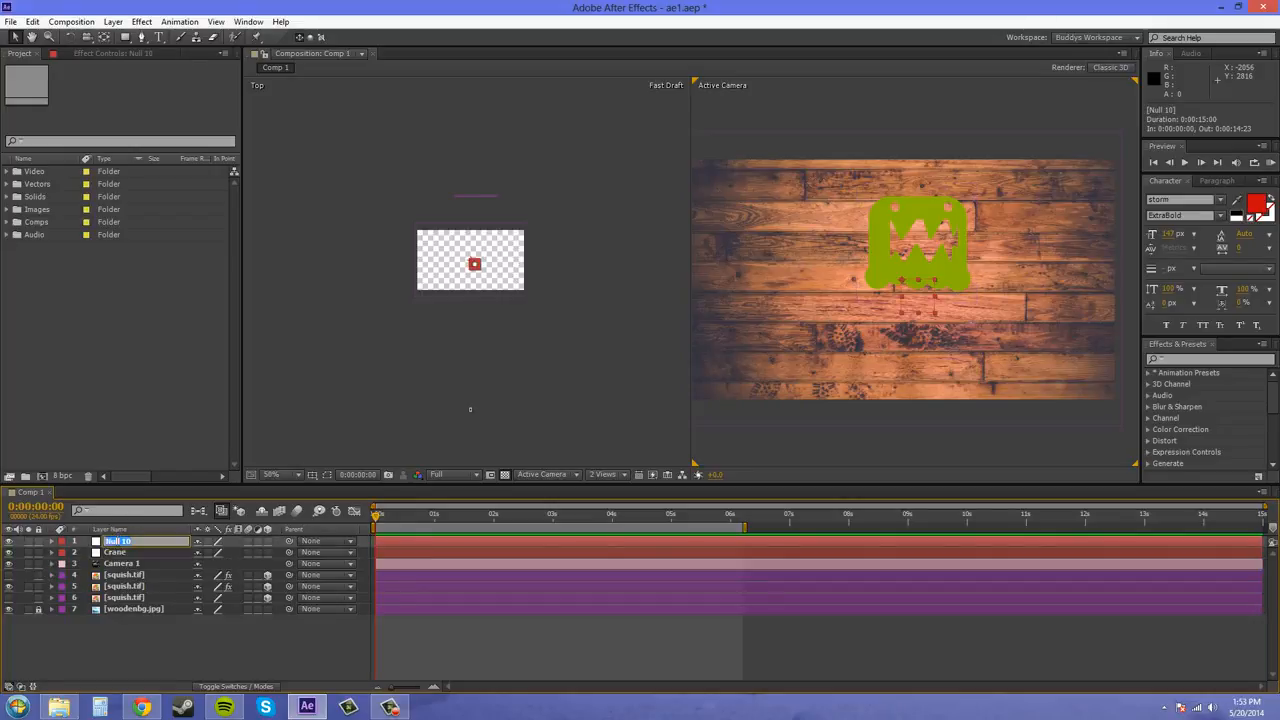
text(Track)
click(208, 648)
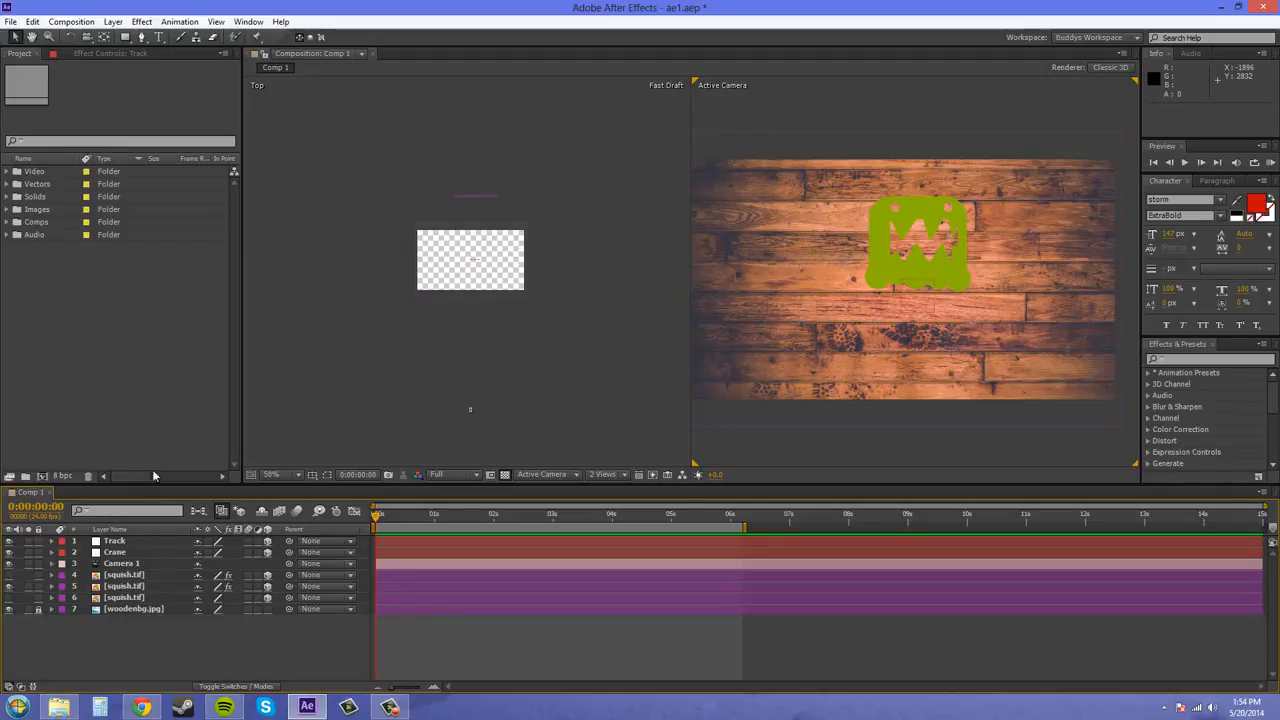
- Reveal the Position properties of the Camera 1, Crane and Track layers
click(118, 555)
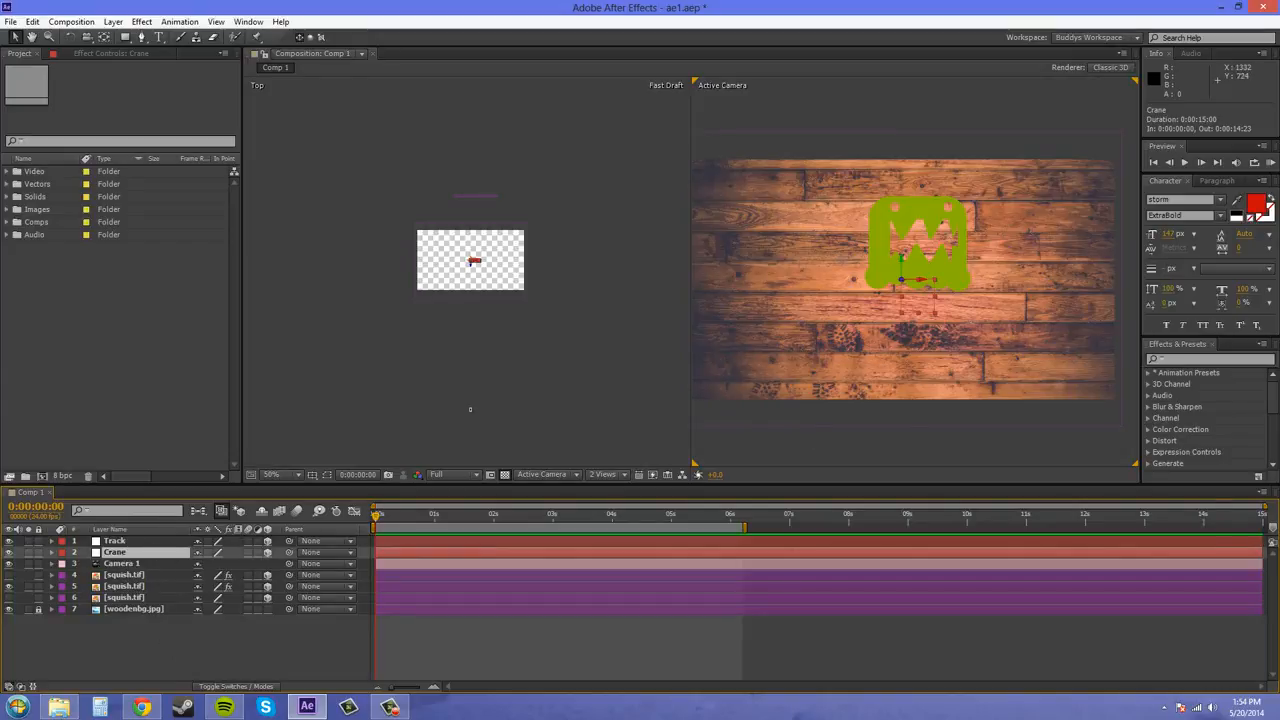
click(118, 564)
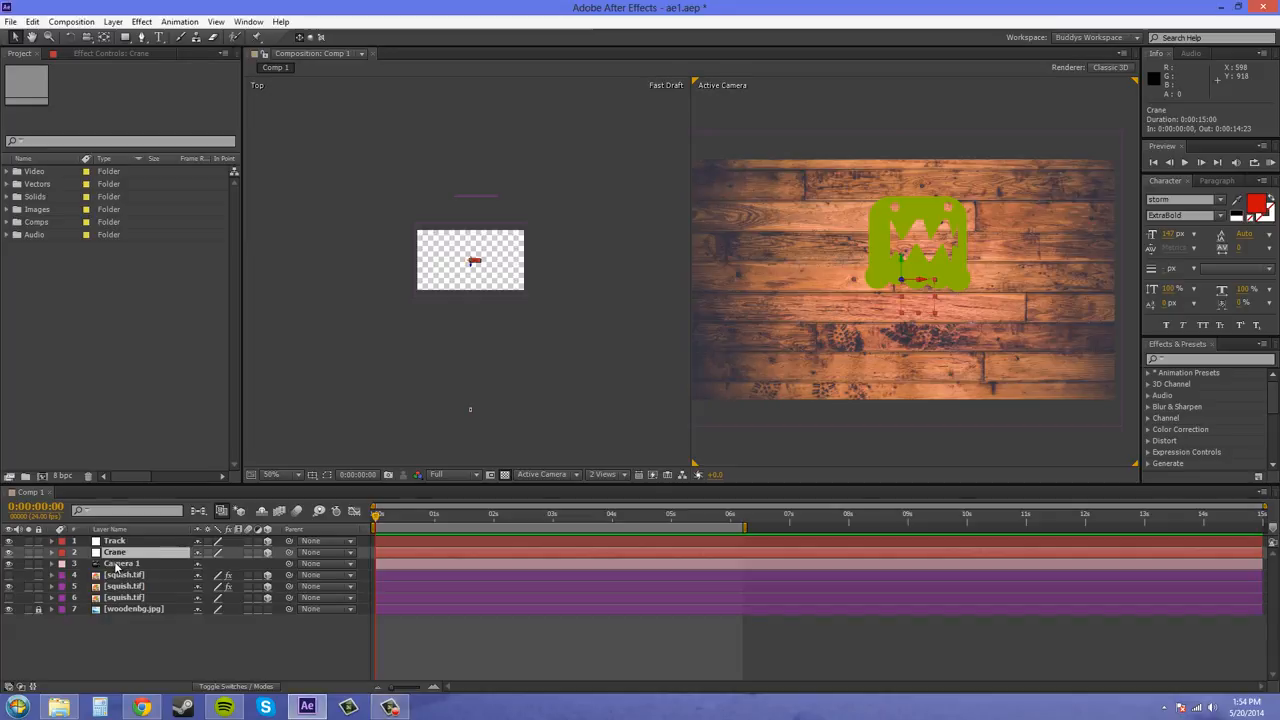
key(p)
click(118, 554)
key(p)
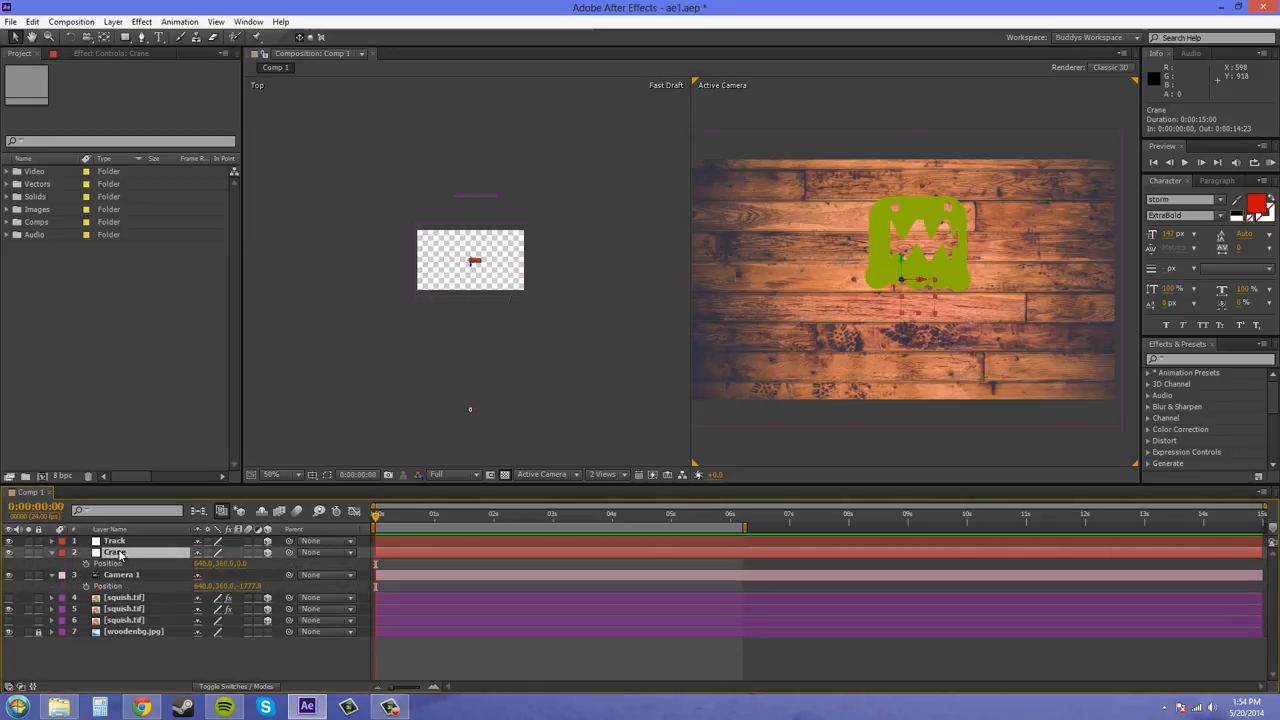
click(121, 542)
key(p)
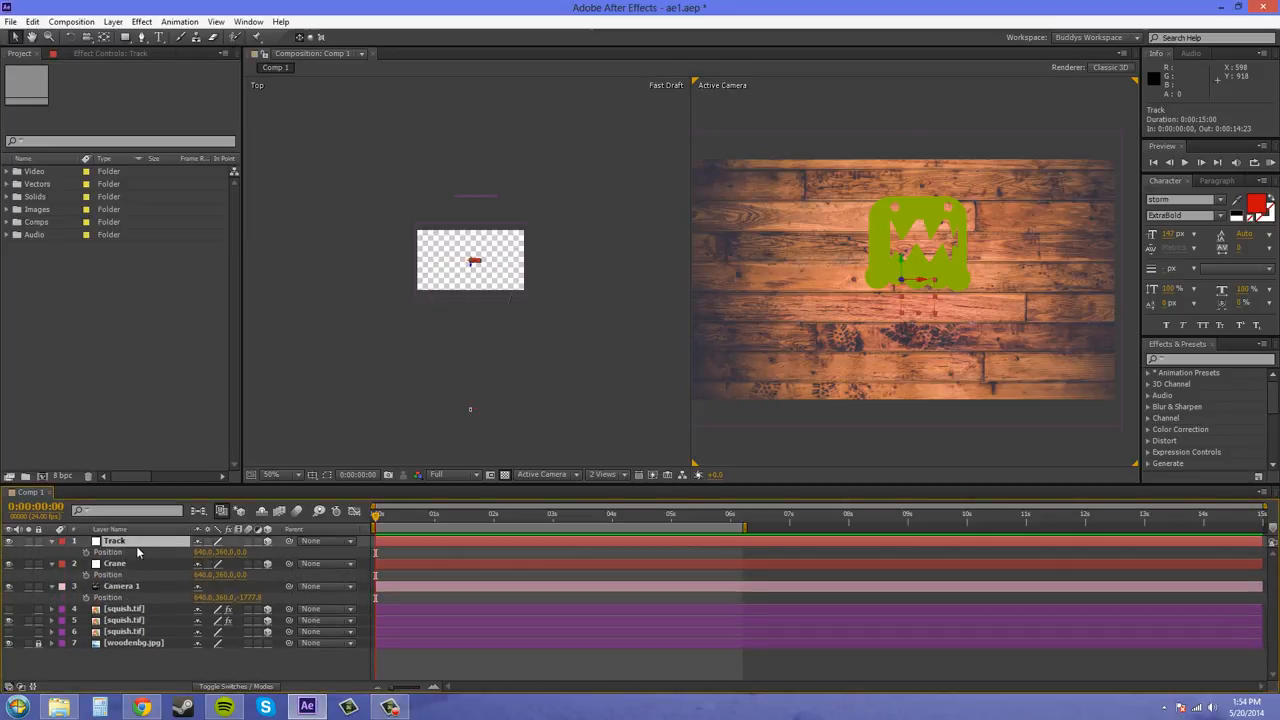
- Set the Z position of the Crane and Track nulls to the camera's -1777.8, and collapse the three layers' properties
click(250, 598)
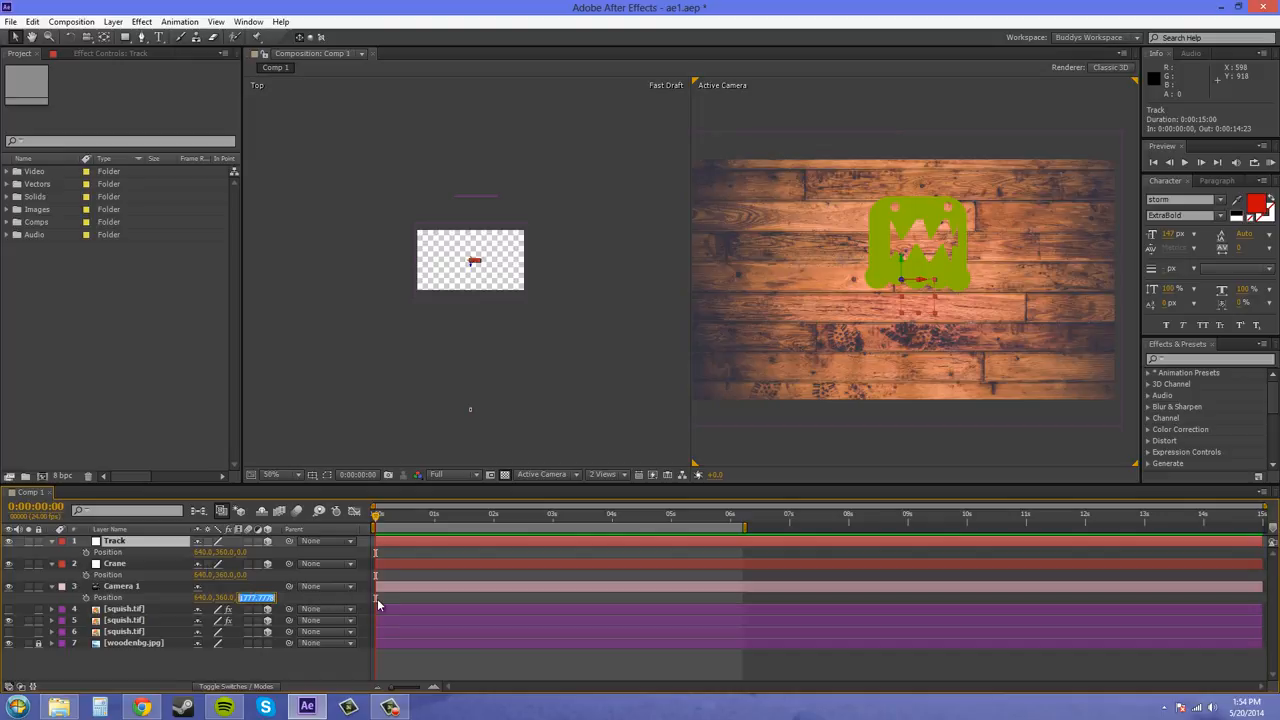
click(246, 575)
text(-1777.8)
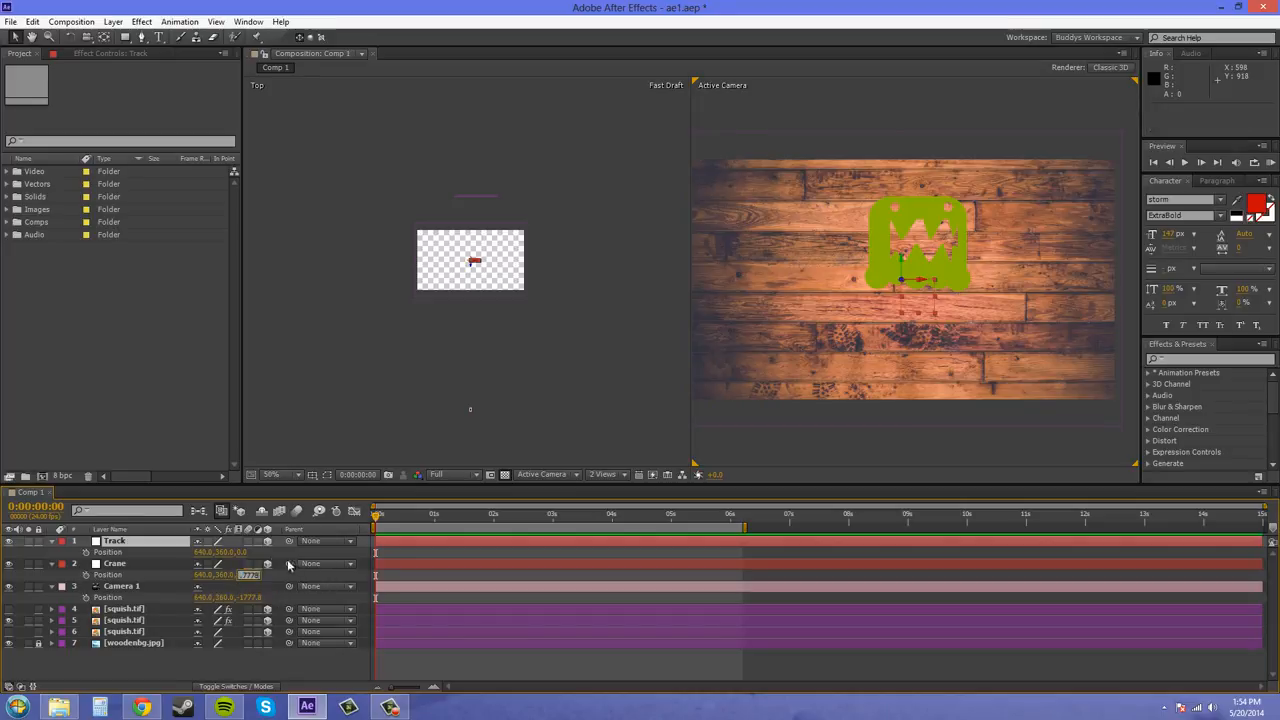
click(242, 552)
text(-1777.8)
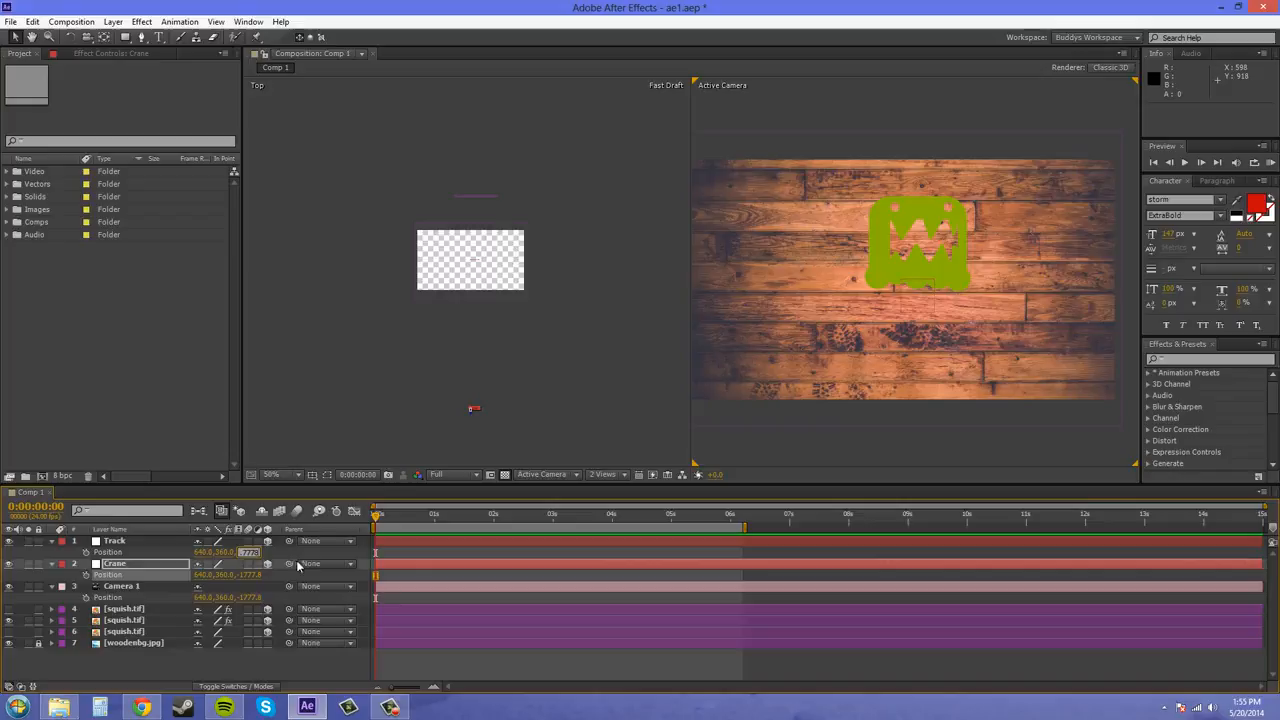
click(258, 676)
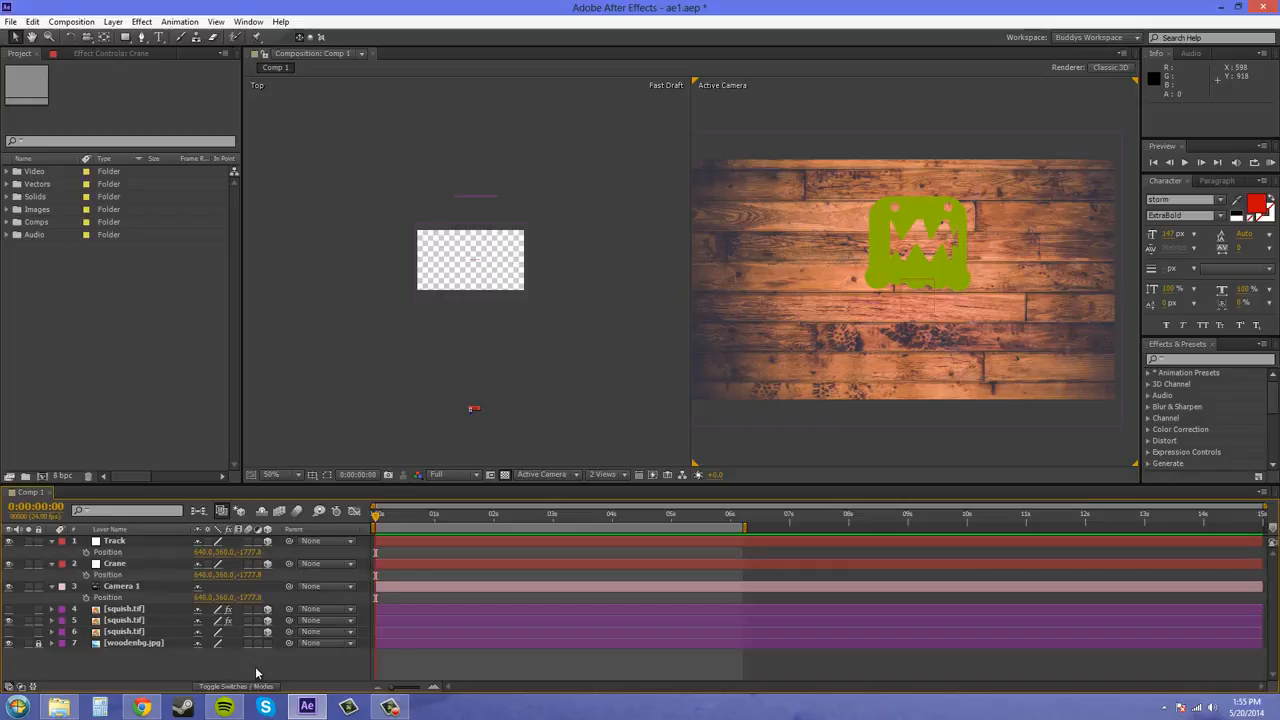
click(52, 541)
click(52, 552)
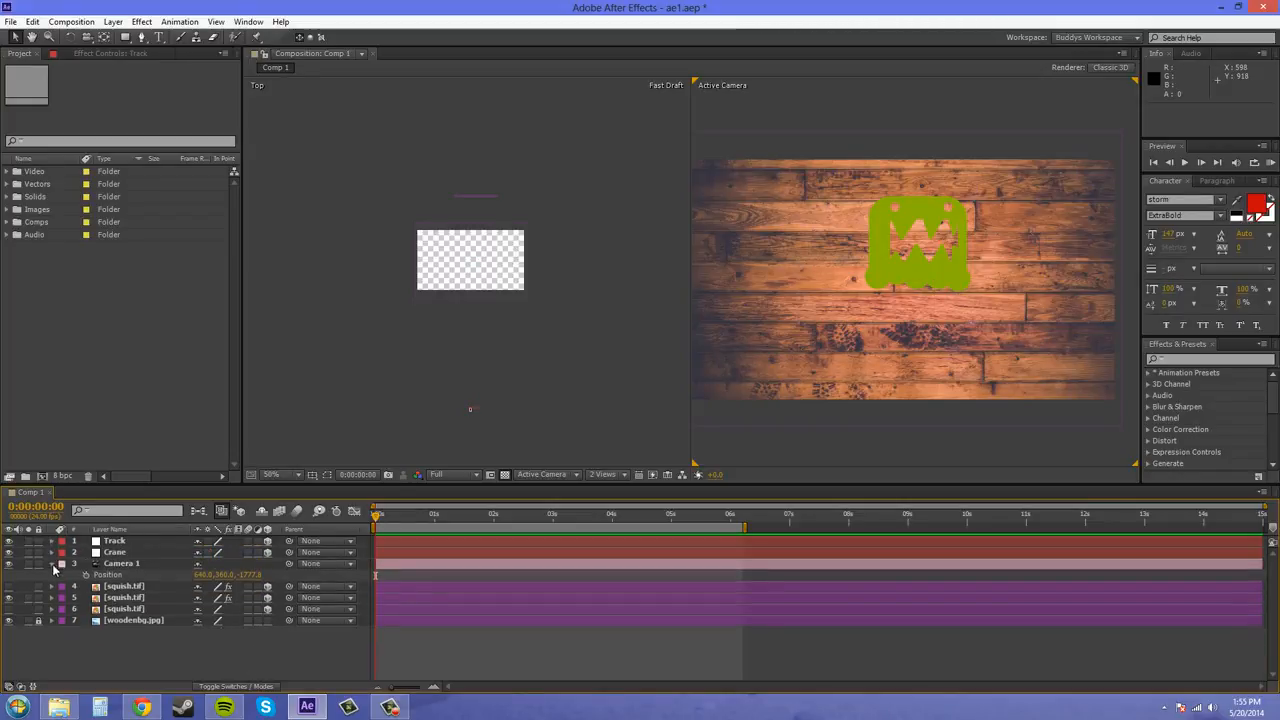
click(52, 563)
- Examine in the Top view how the camera and the two nulls line up relative to the artwork
drag(481, 408, 486, 126)
scroll(493, 350, up, 1)
scroll(504, 313, up, 2)
drag(491, 367, 505, 178)
drag(542, 303, 441, 216)
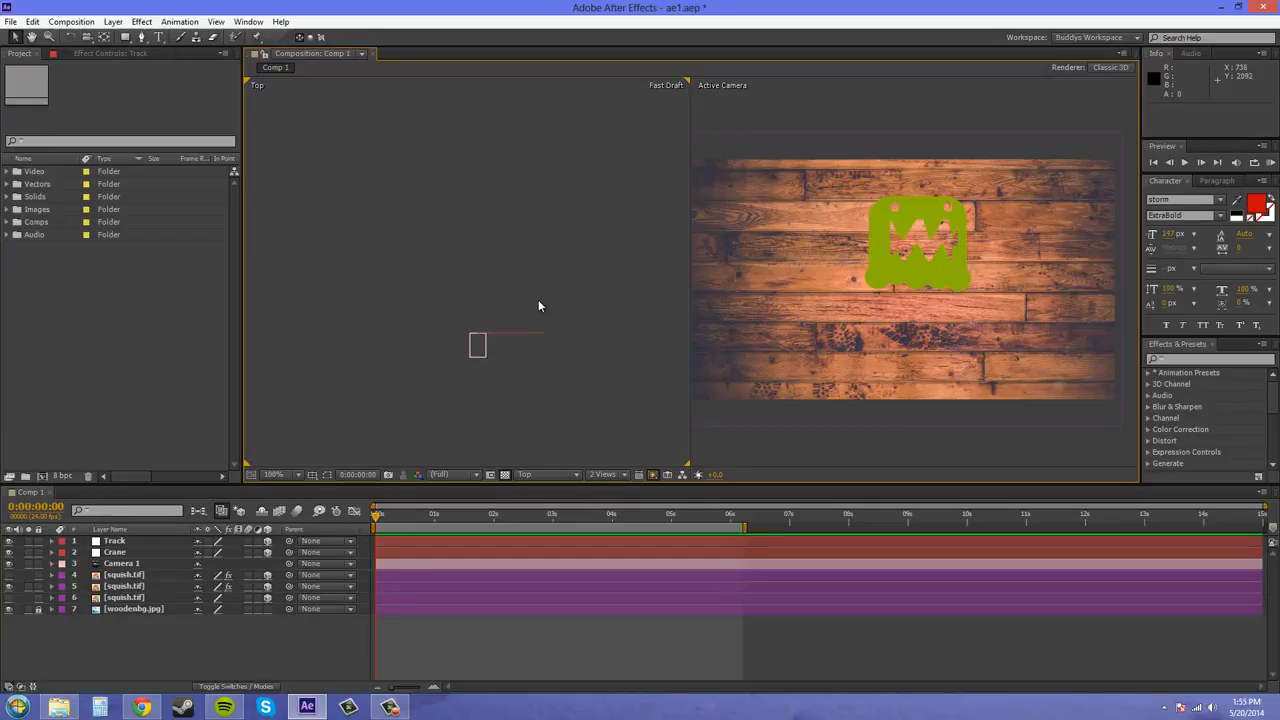
scroll(526, 287, down, 4)
scroll(500, 350, up, 1)
drag(494, 277, 444, 287)
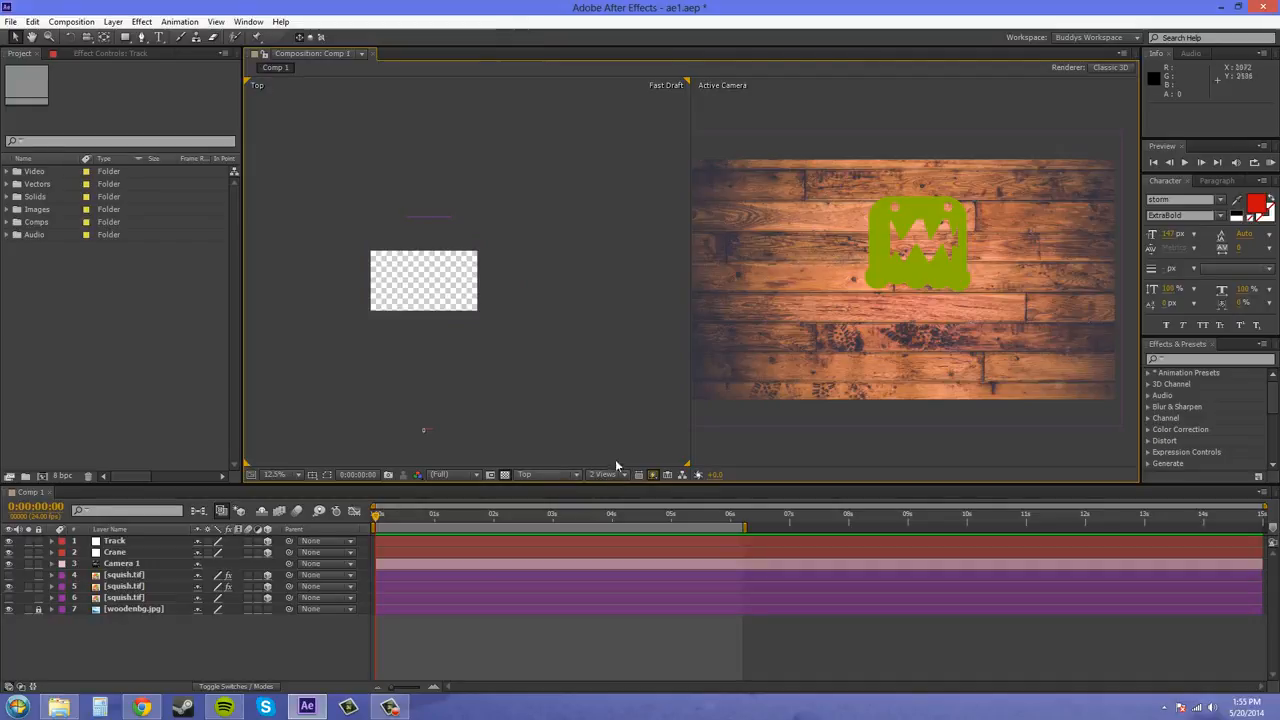
drag(569, 410, 541, 395)
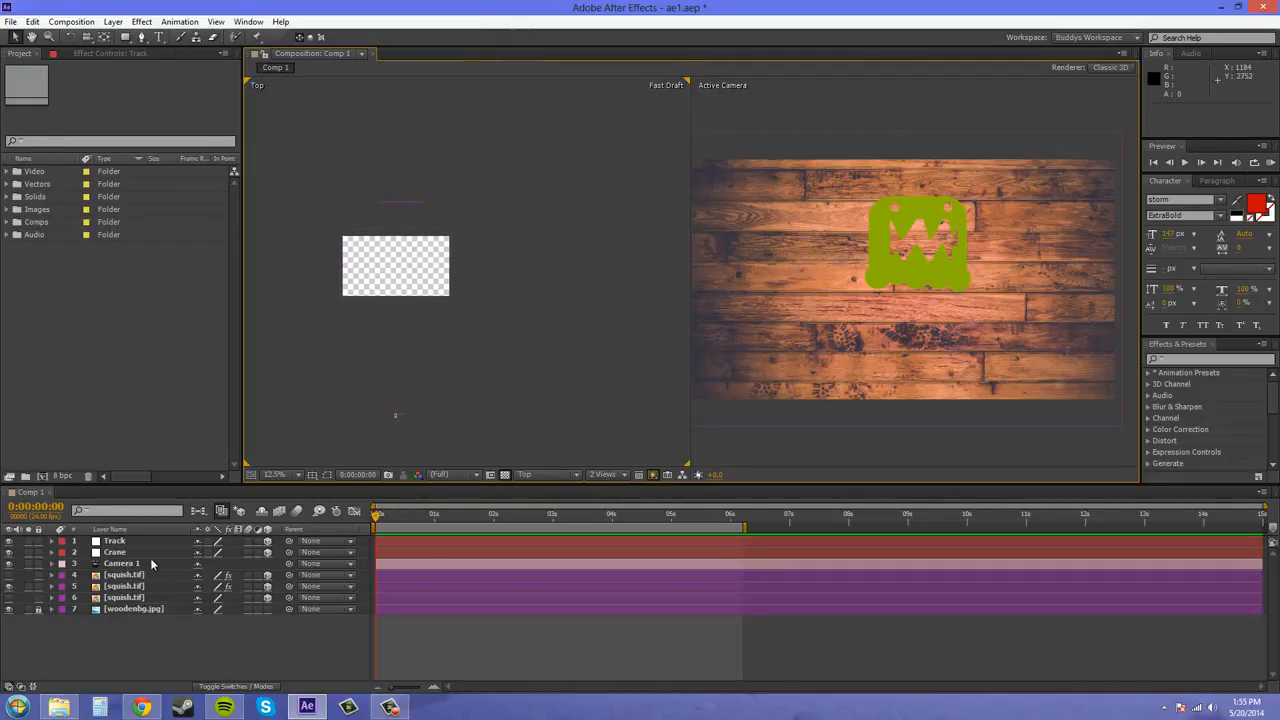
- Parent Camera 1 to the Crane null and the Crane null to the Track null
click(326, 563)
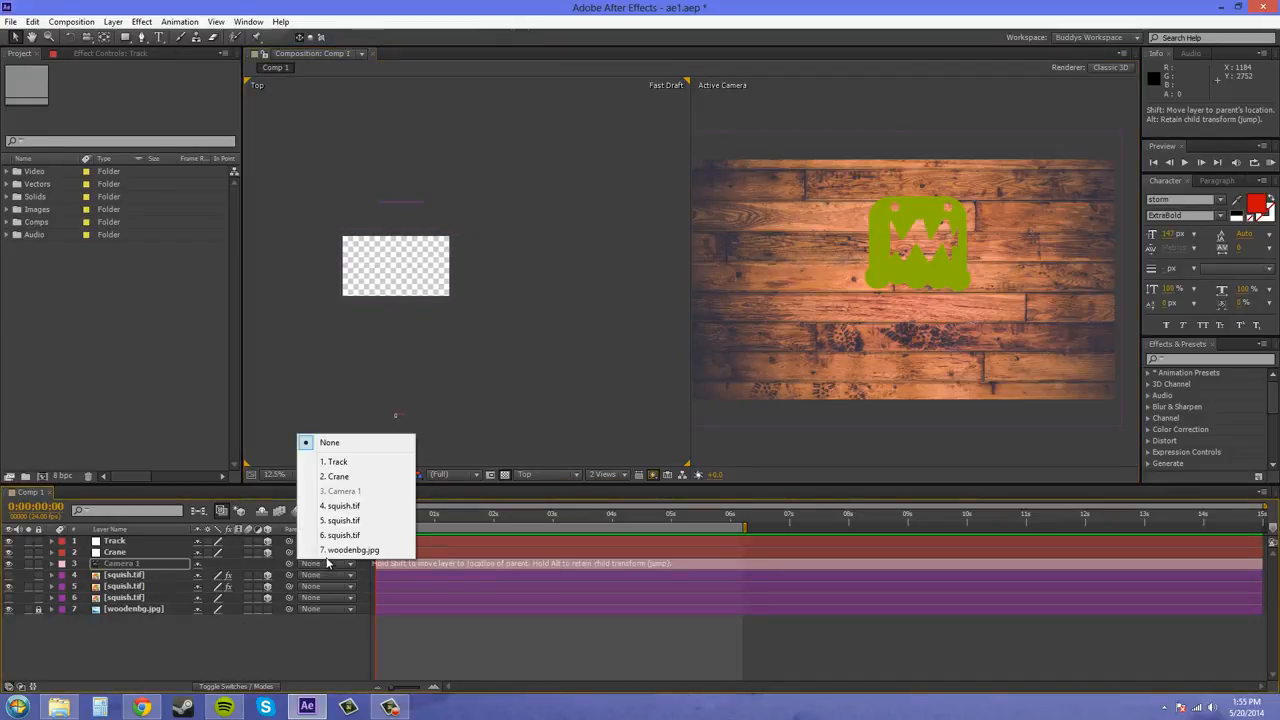
click(338, 476)
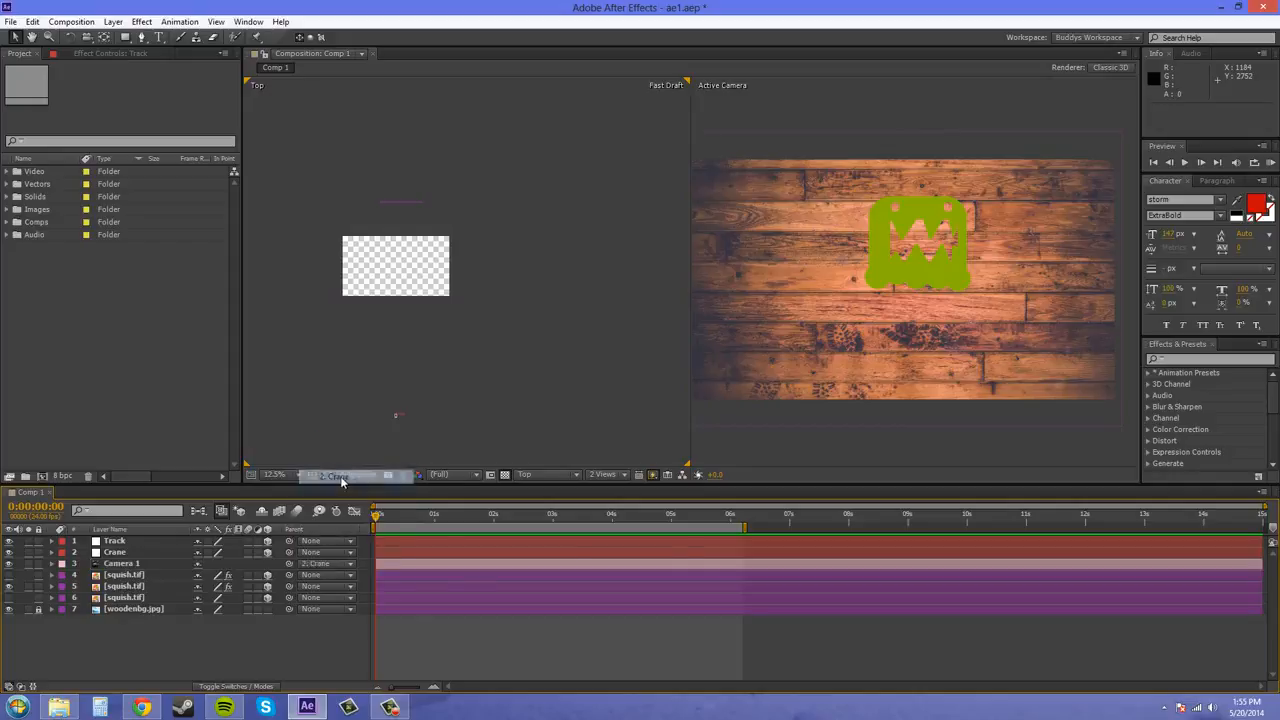
click(319, 553)
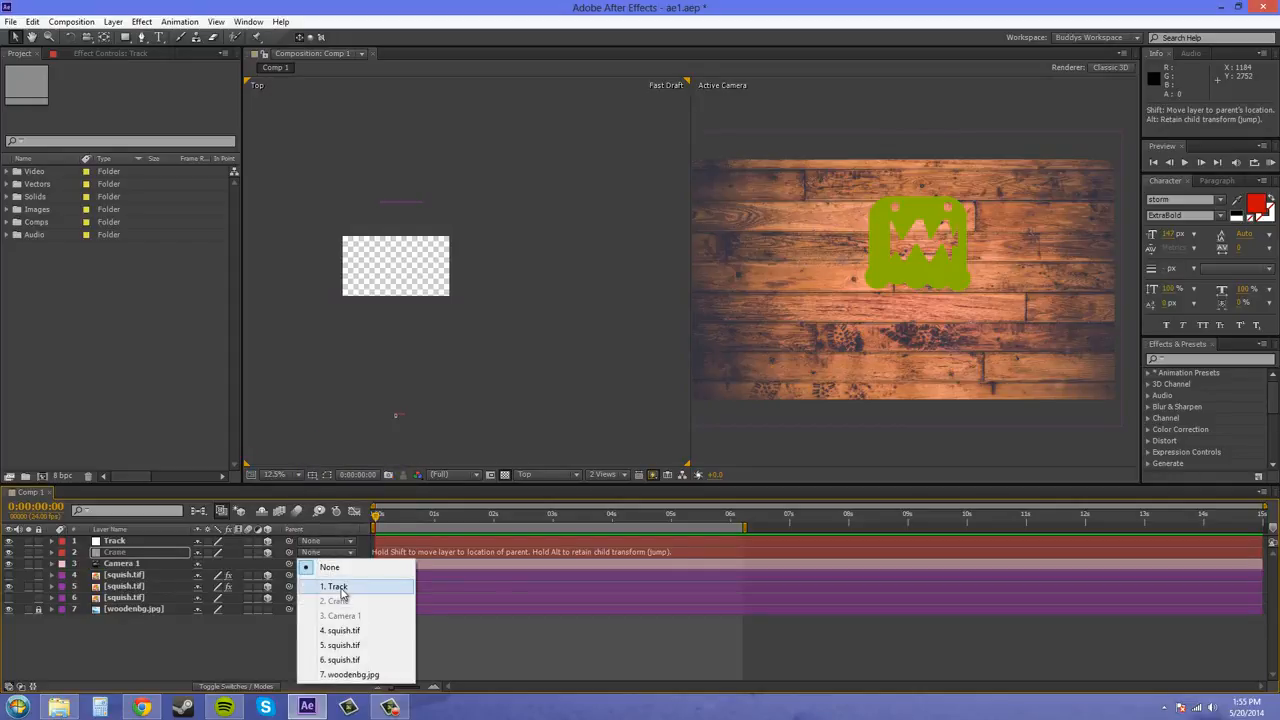
click(340, 588)
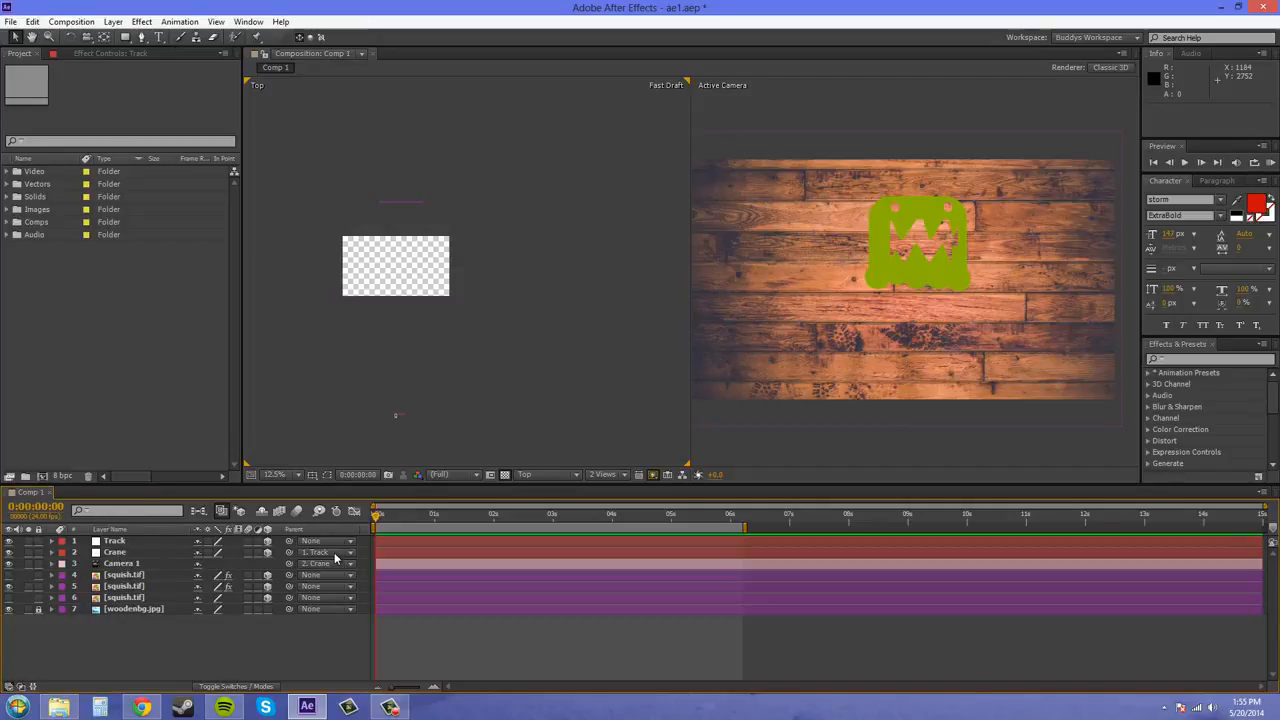
- Reveal the Position properties of the parented Track and Crane nulls
click(115, 543)
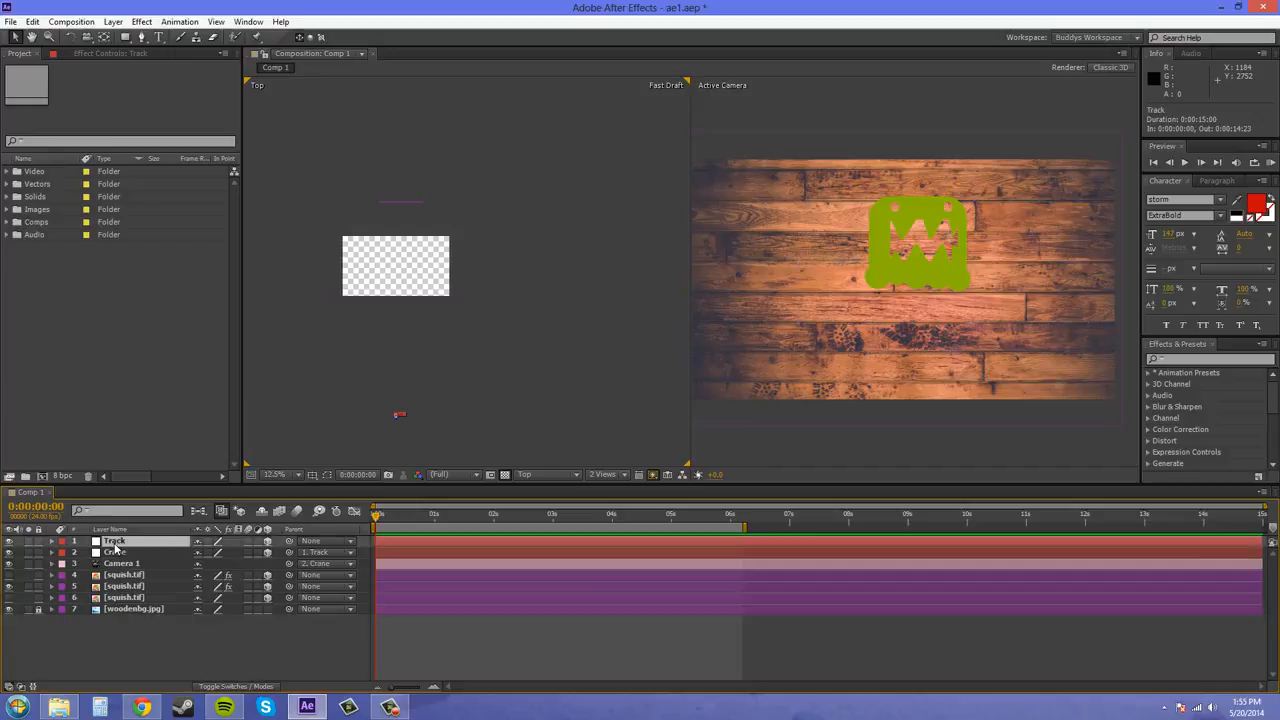
key(p)
click(115, 564)
key(p)
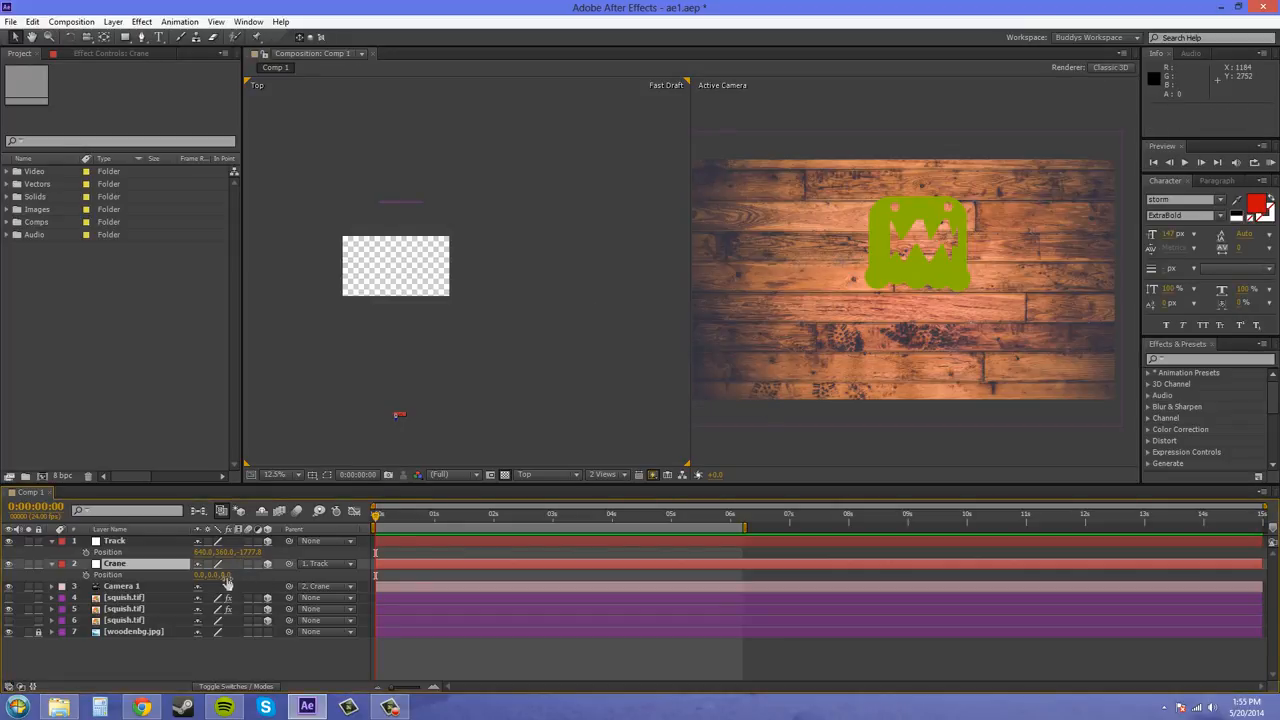
- Try moving the camera rig with the Track null's Z and Y positions and the Crane null's Y position, undoing the test changes
drag(252, 553, 626, 568)
drag(219, 554, 130, 565)
key(ctrl+z)
click(131, 566)
click(118, 576)
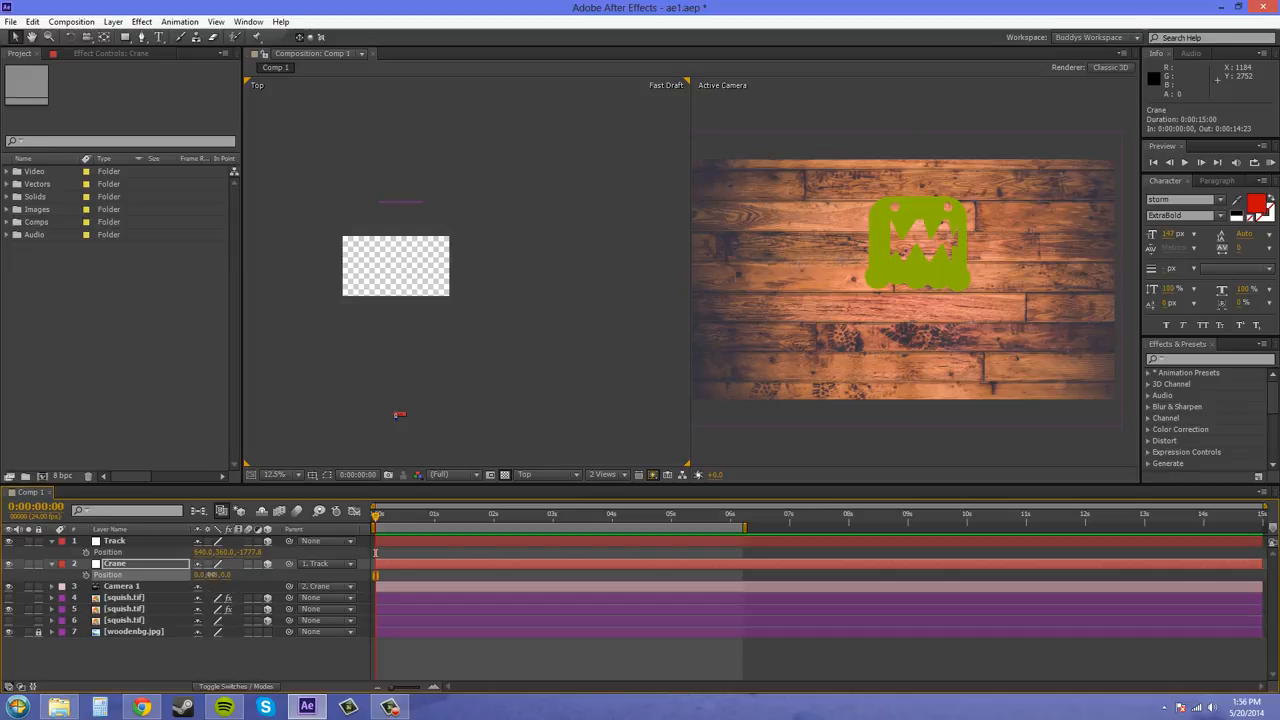
drag(213, 575, 137, 618)
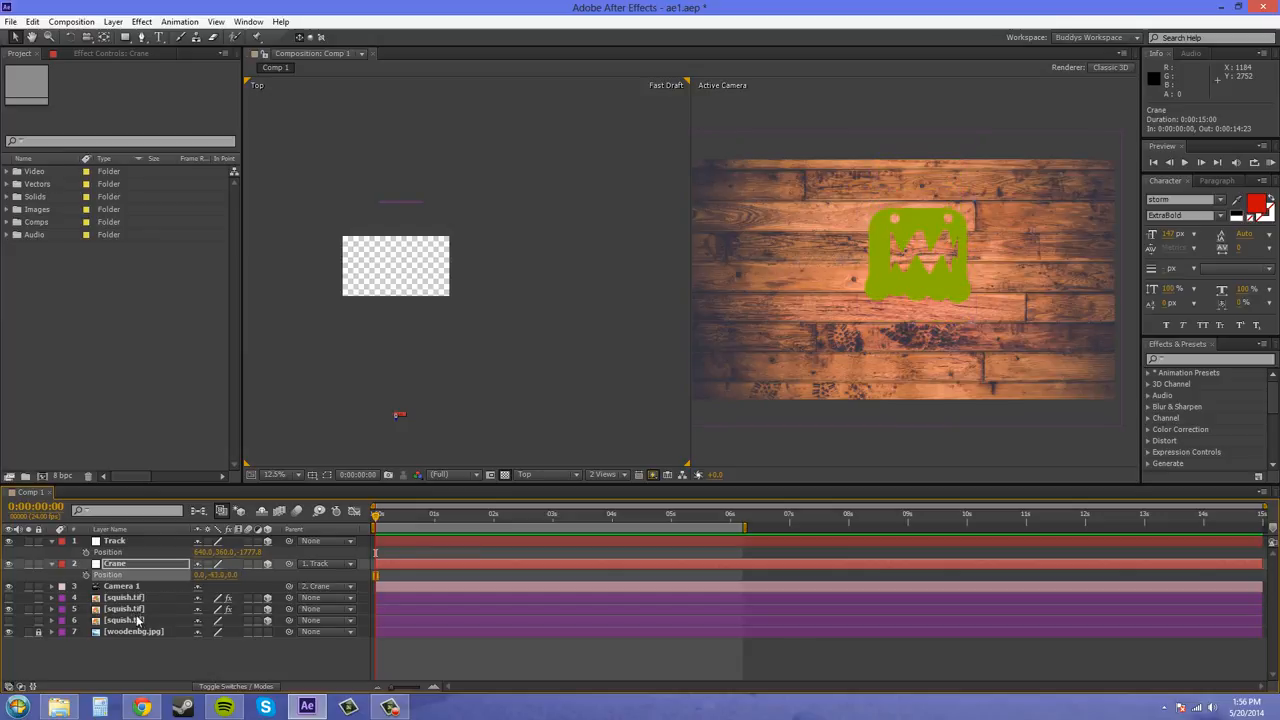
key(ctrl+z)
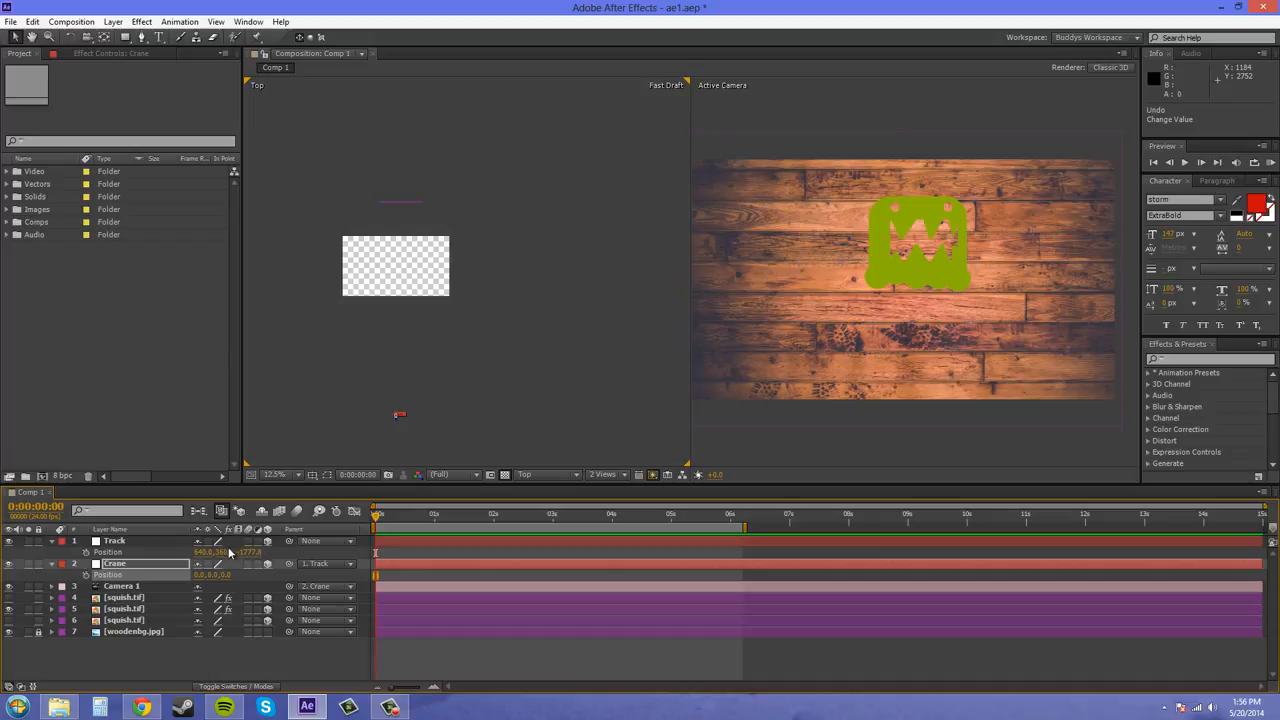
- Set Crane's Y position to about -134 and Track's X position to about 665, and add starting Position keyframes to both at 0 seconds
drag(215, 575, 120, 588)
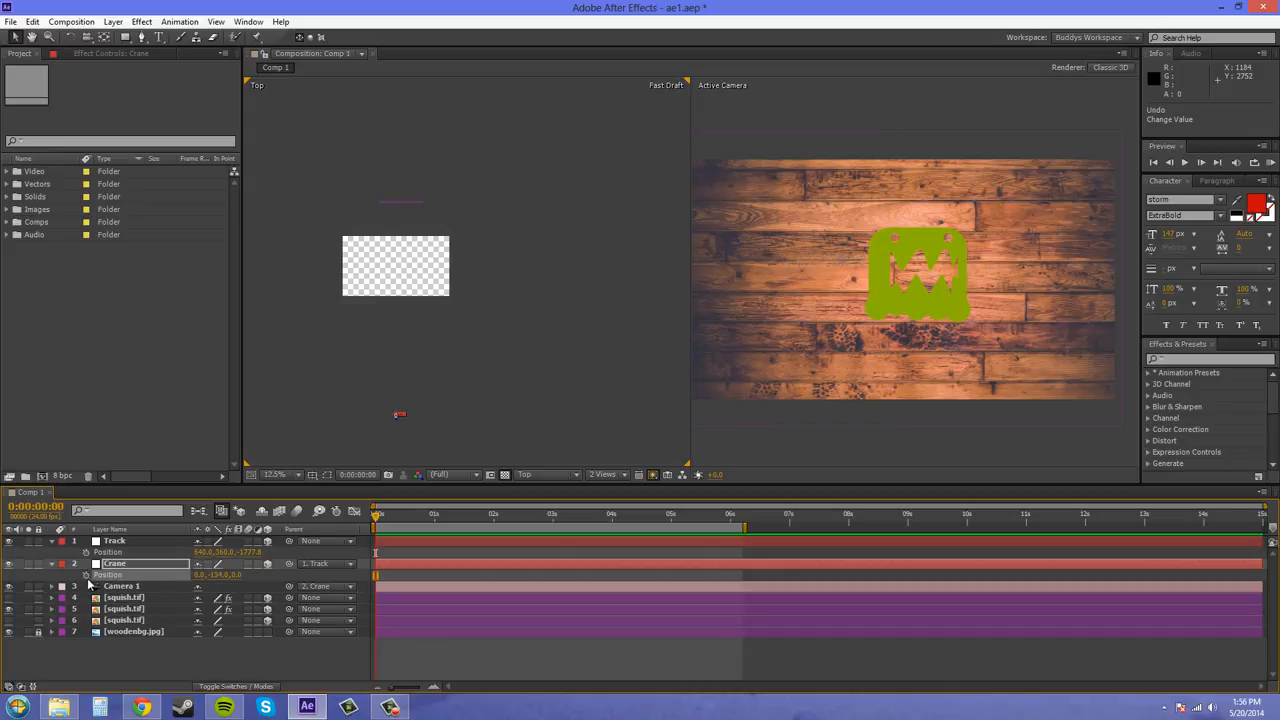
click(88, 575)
drag(197, 552, 222, 561)
click(117, 553)
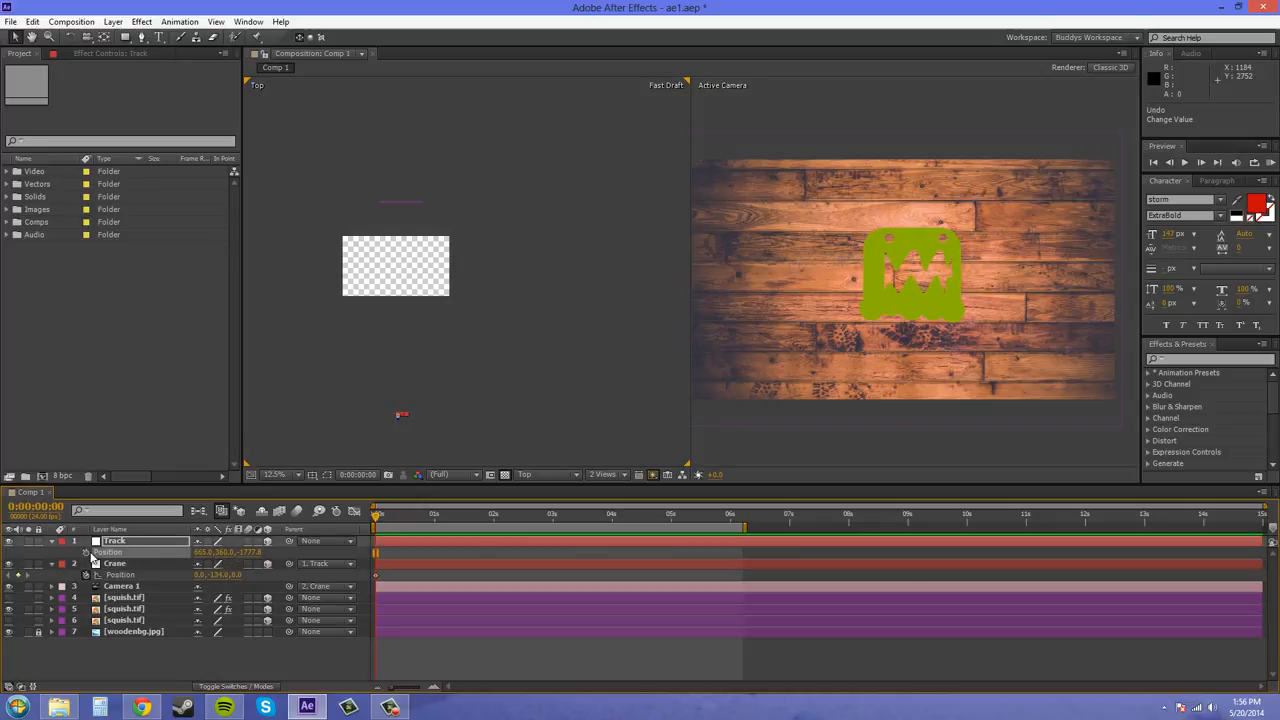
click(86, 552)
- At 3 seconds, keyframe the Track null's position with X at about 687 and Z at about -655
drag(376, 518, 552, 518)
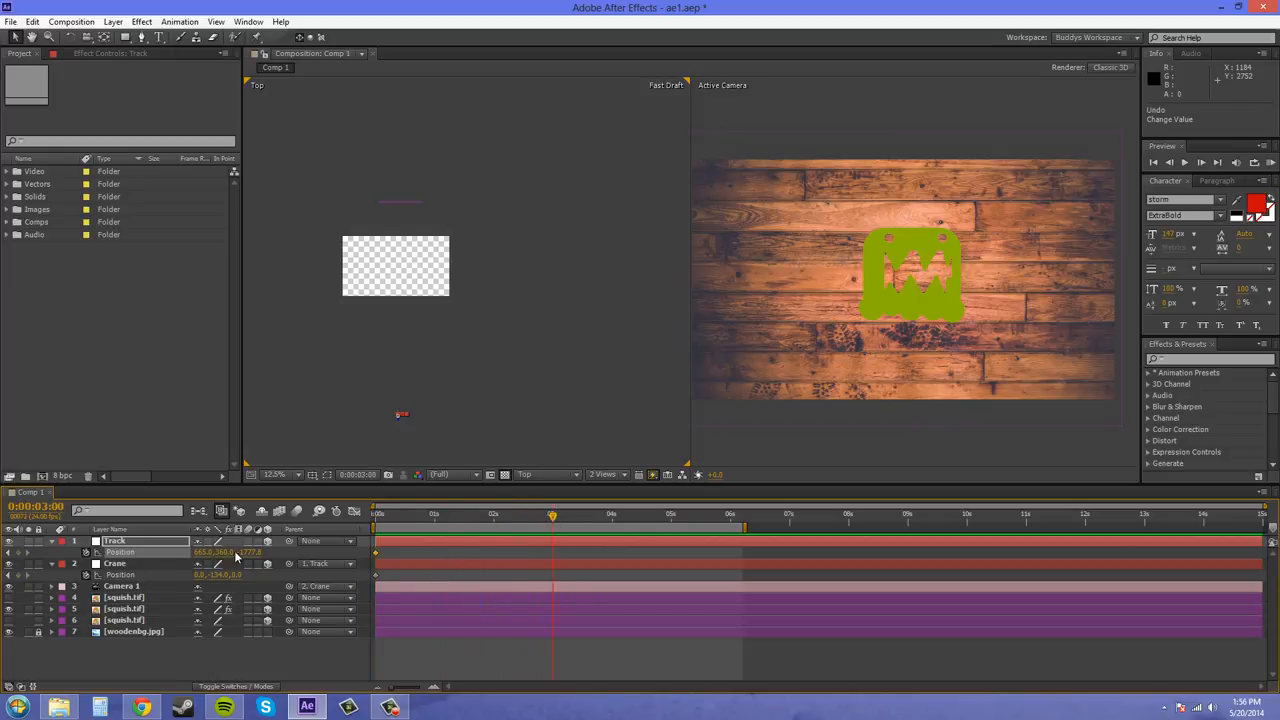
drag(252, 552, 1005, 577)
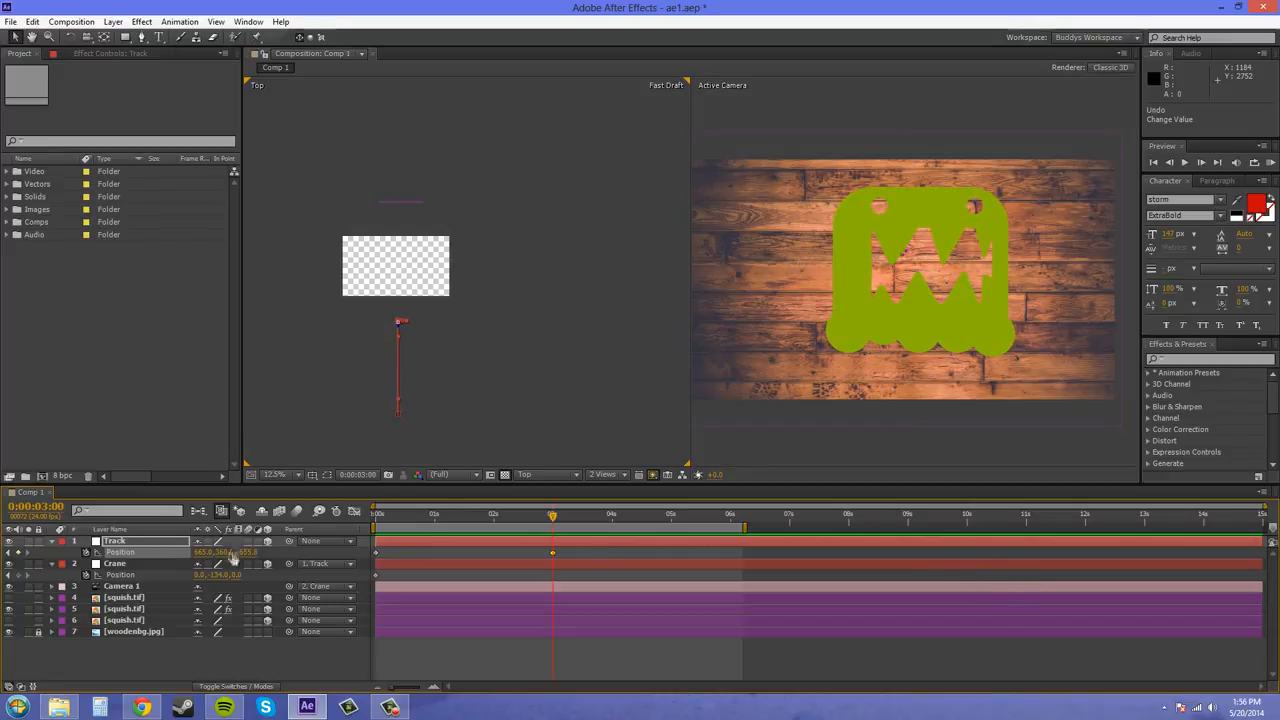
drag(207, 552, 170, 552)
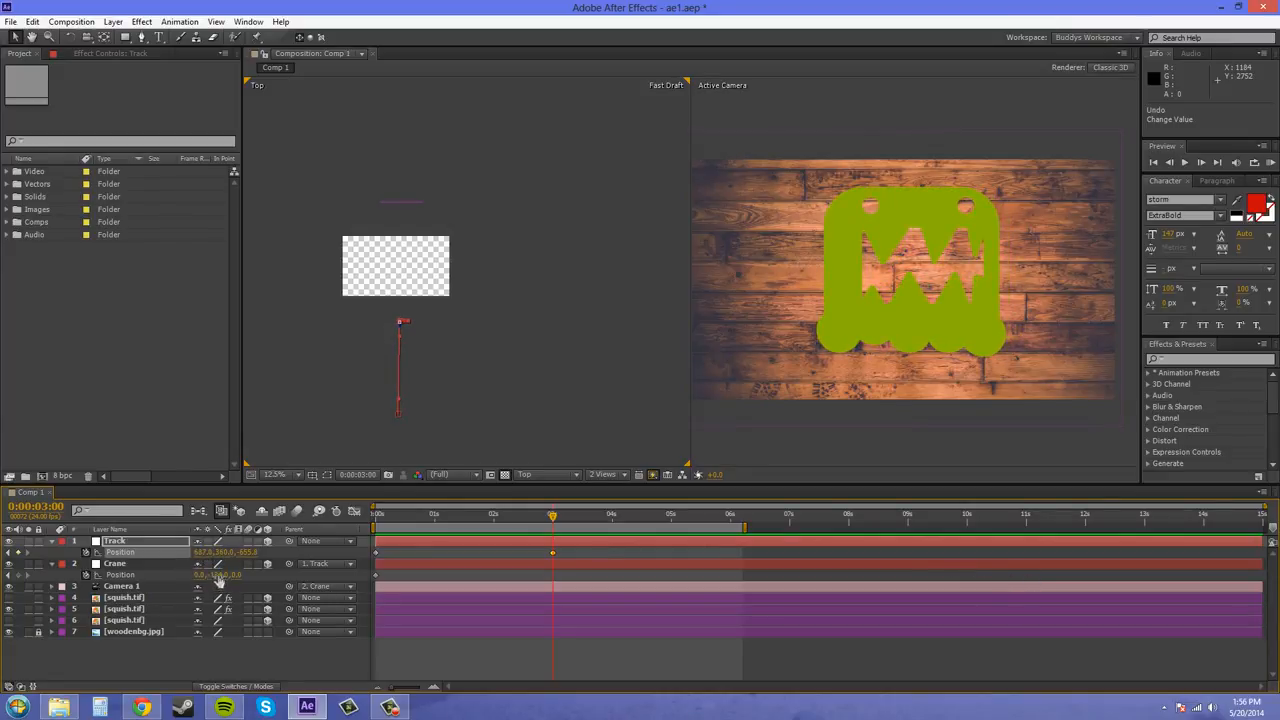
- Keyframe the Crane null's Y position at about -150 at 3 seconds and preview the camera move
drag(213, 575, 199, 575)
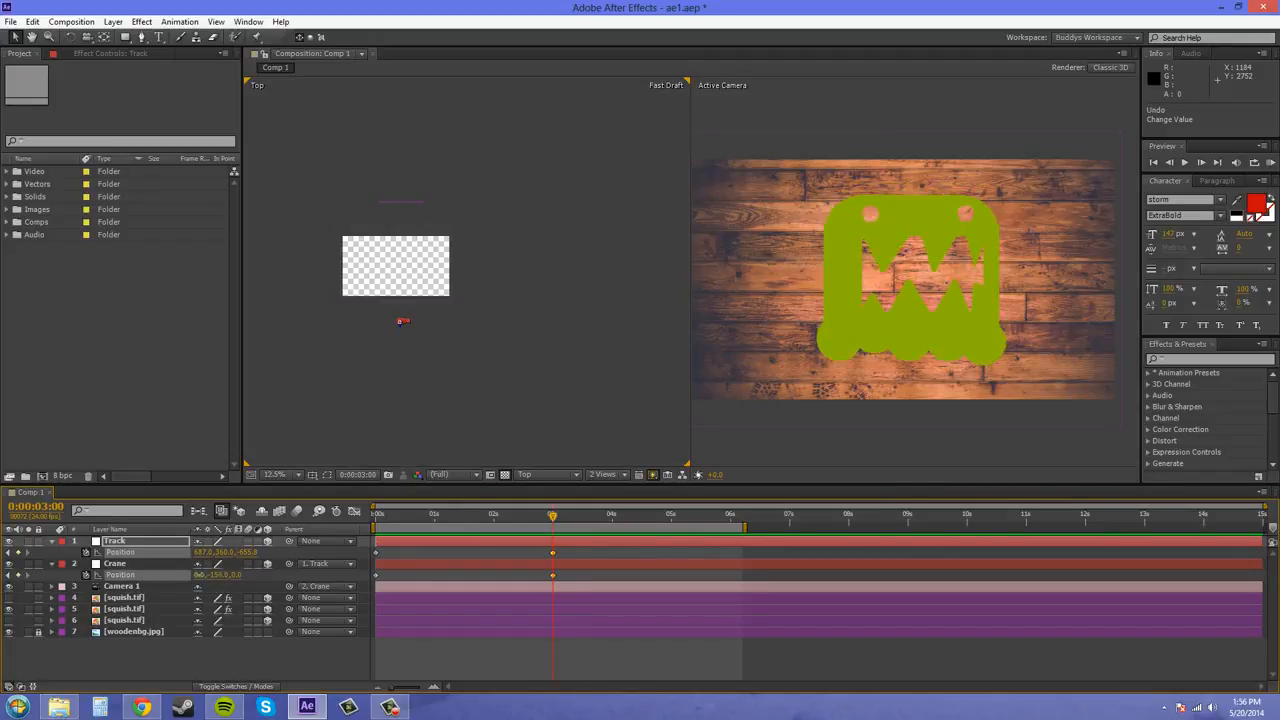
click(553, 575)
drag(553, 521, 316, 523)
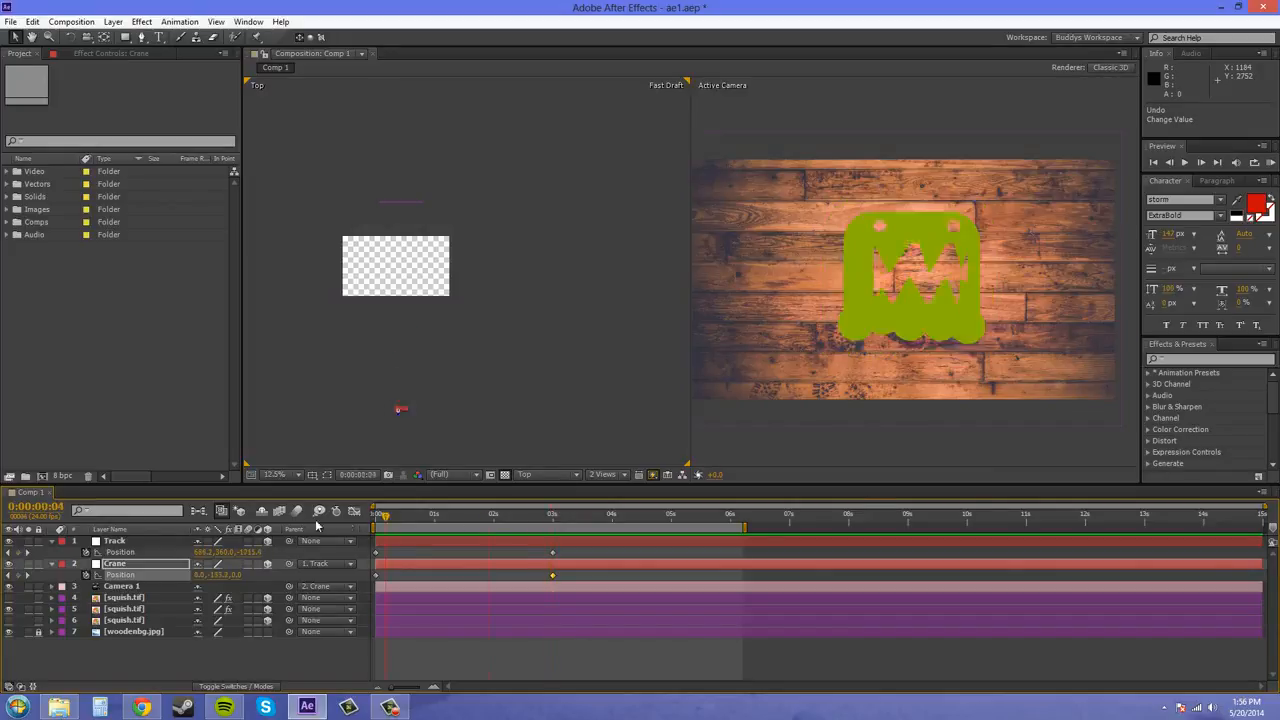
click(1270, 162)
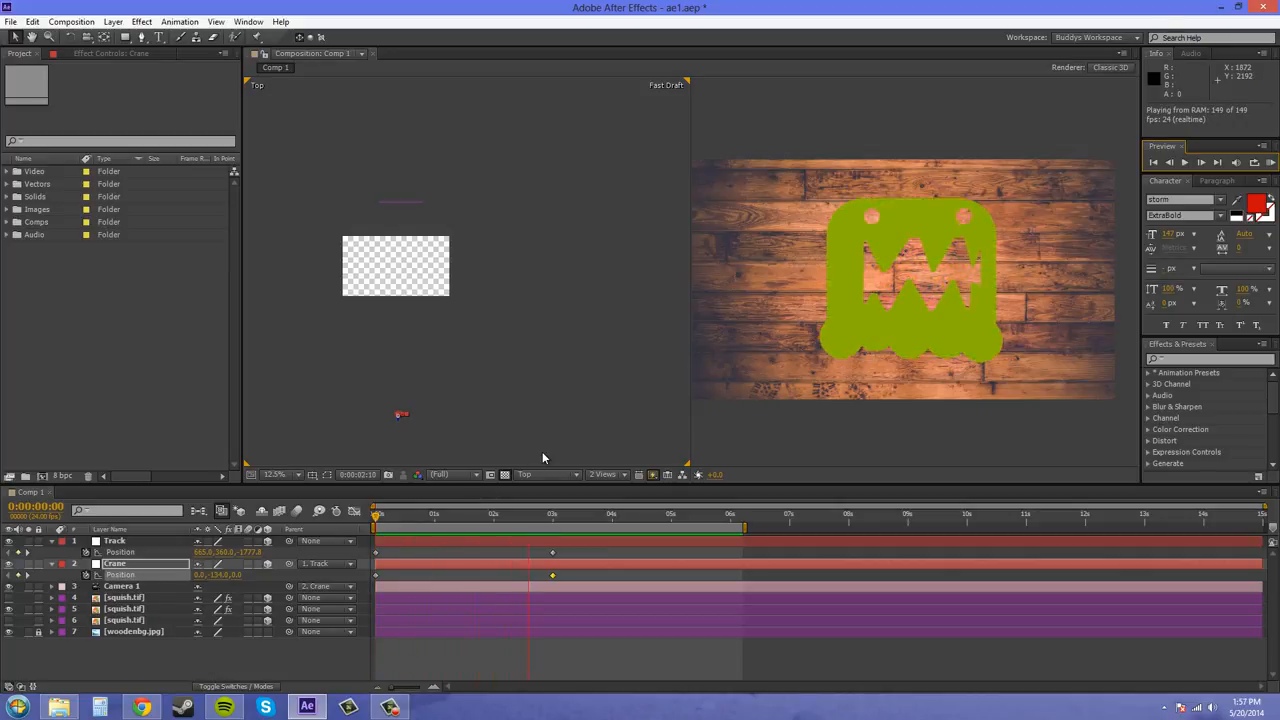
click(1270, 162)
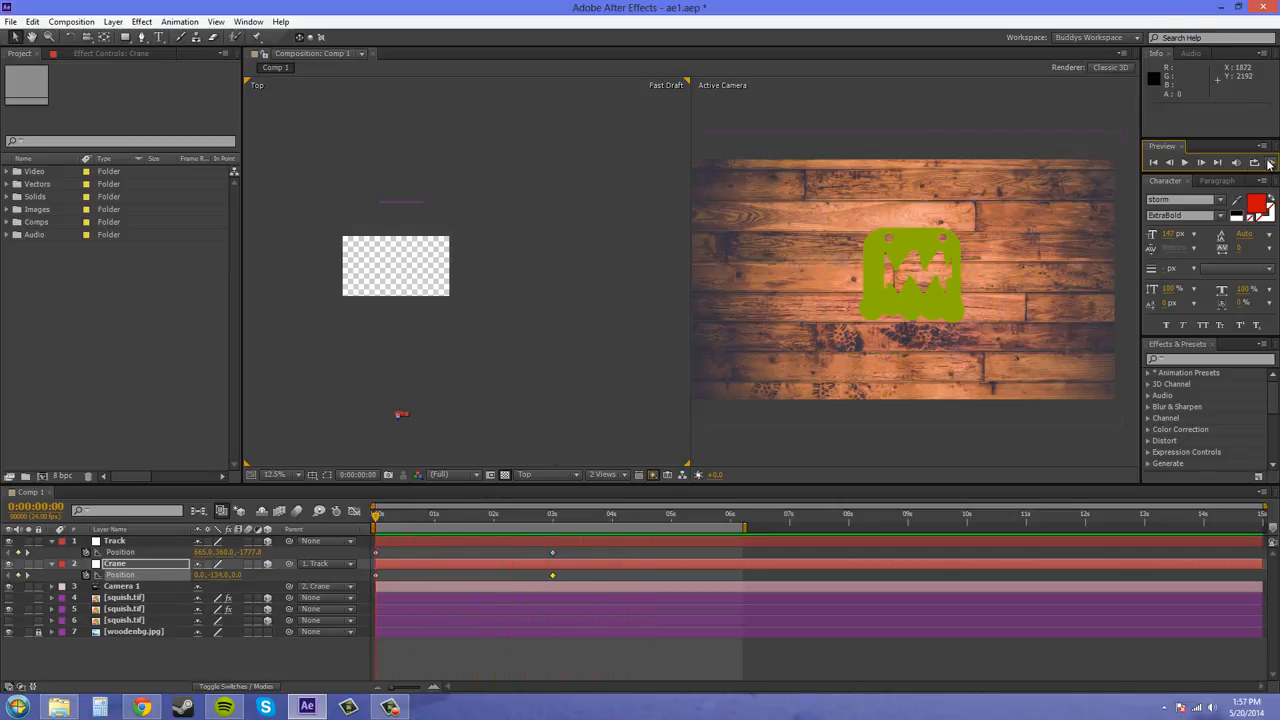
- Apply Easy Ease to the Track and Crane Position keyframes at 3 seconds and preview the eased camera move
drag(585, 548, 530, 574)
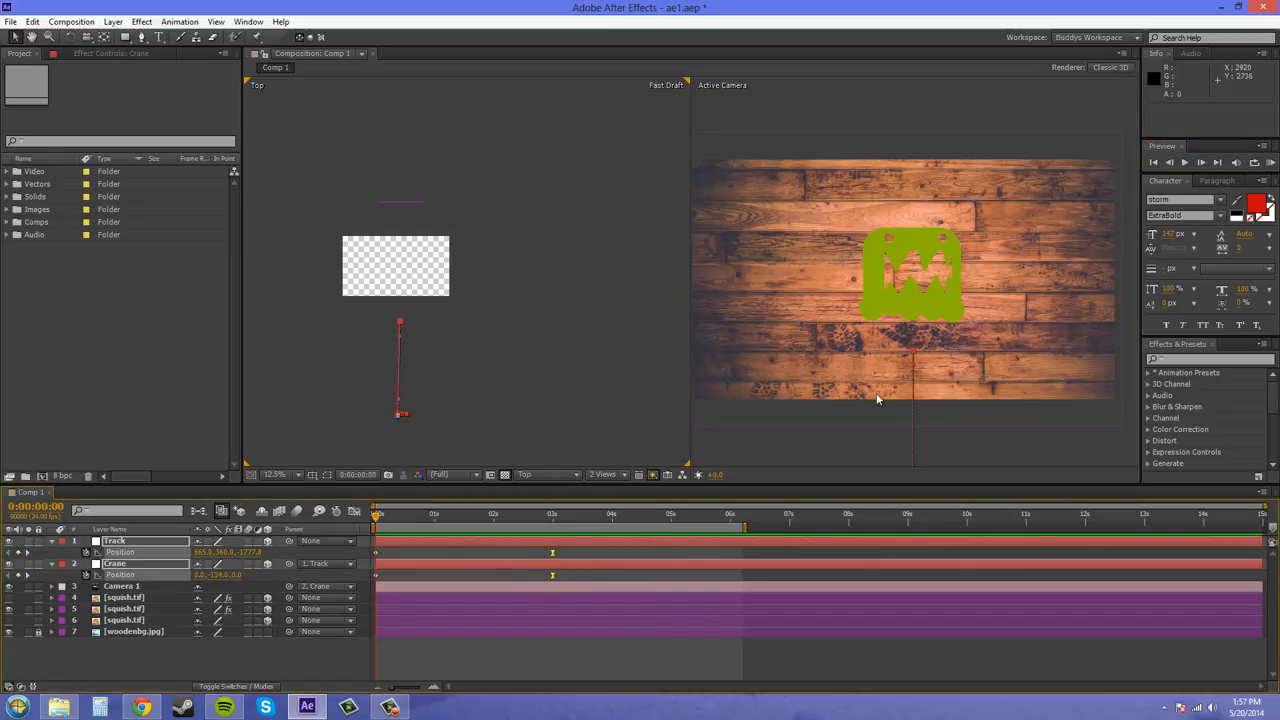
click(1270, 162)
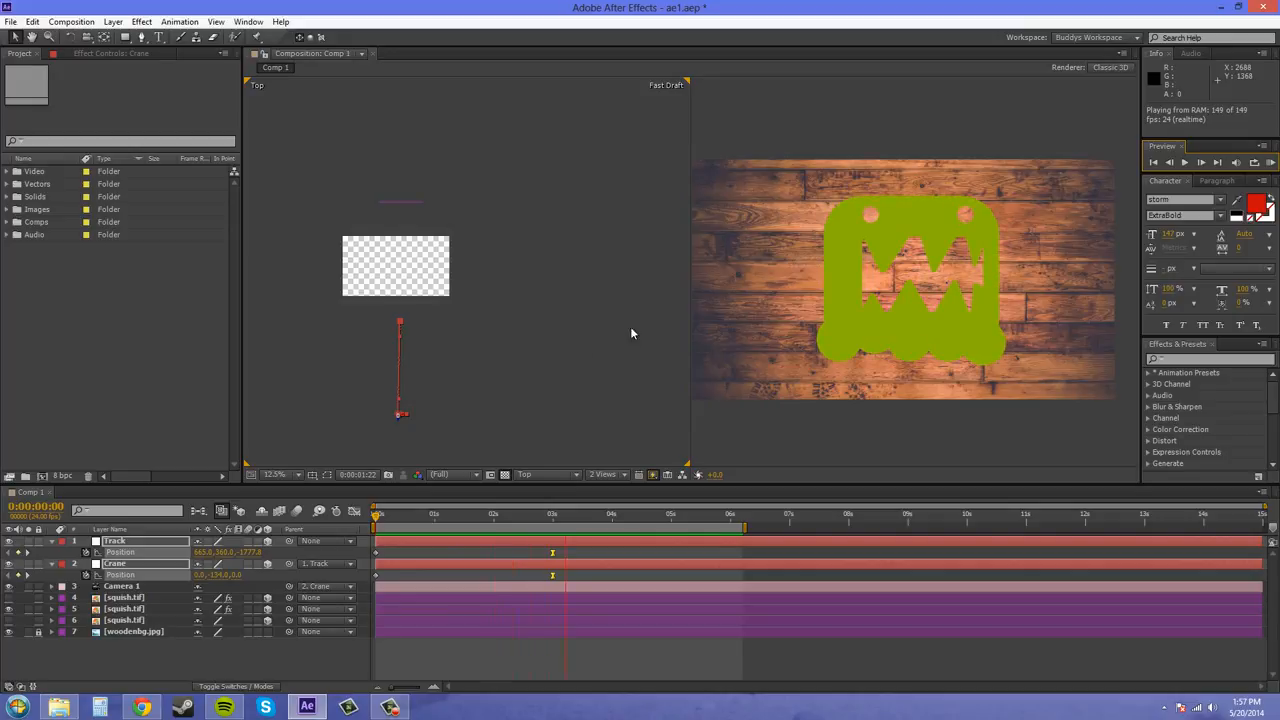
click(1270, 163)
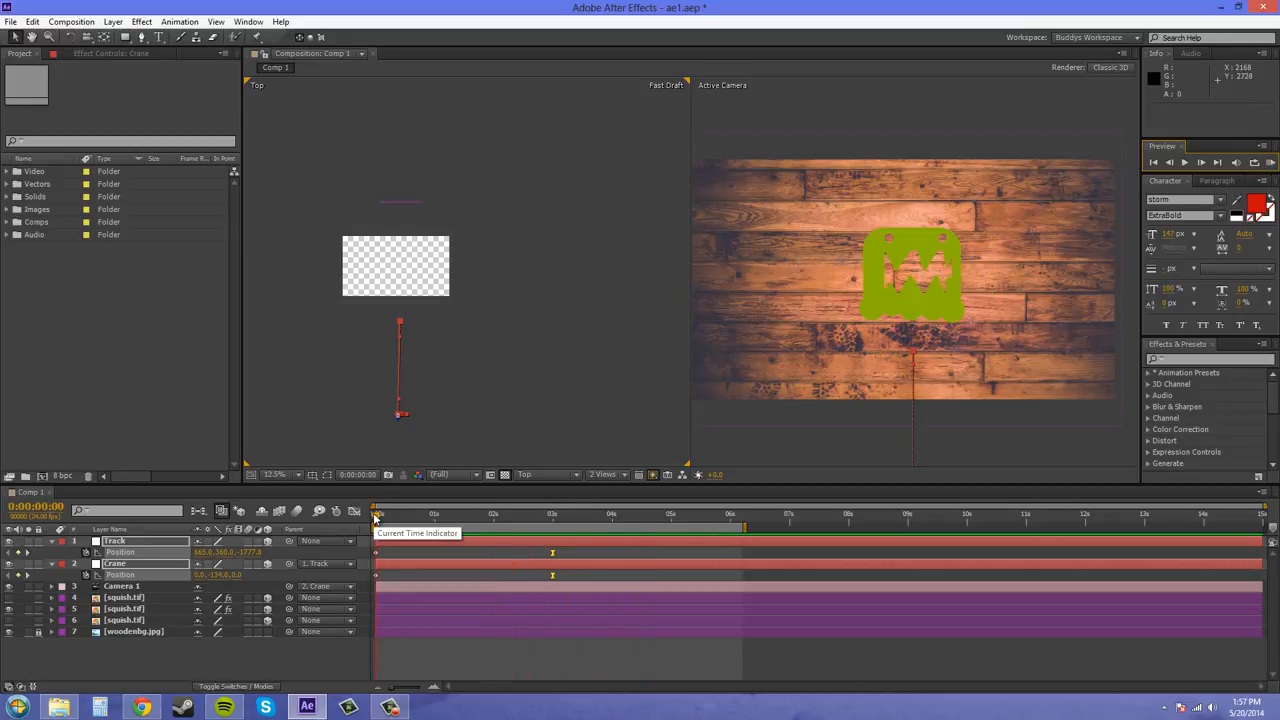
click(122, 575)
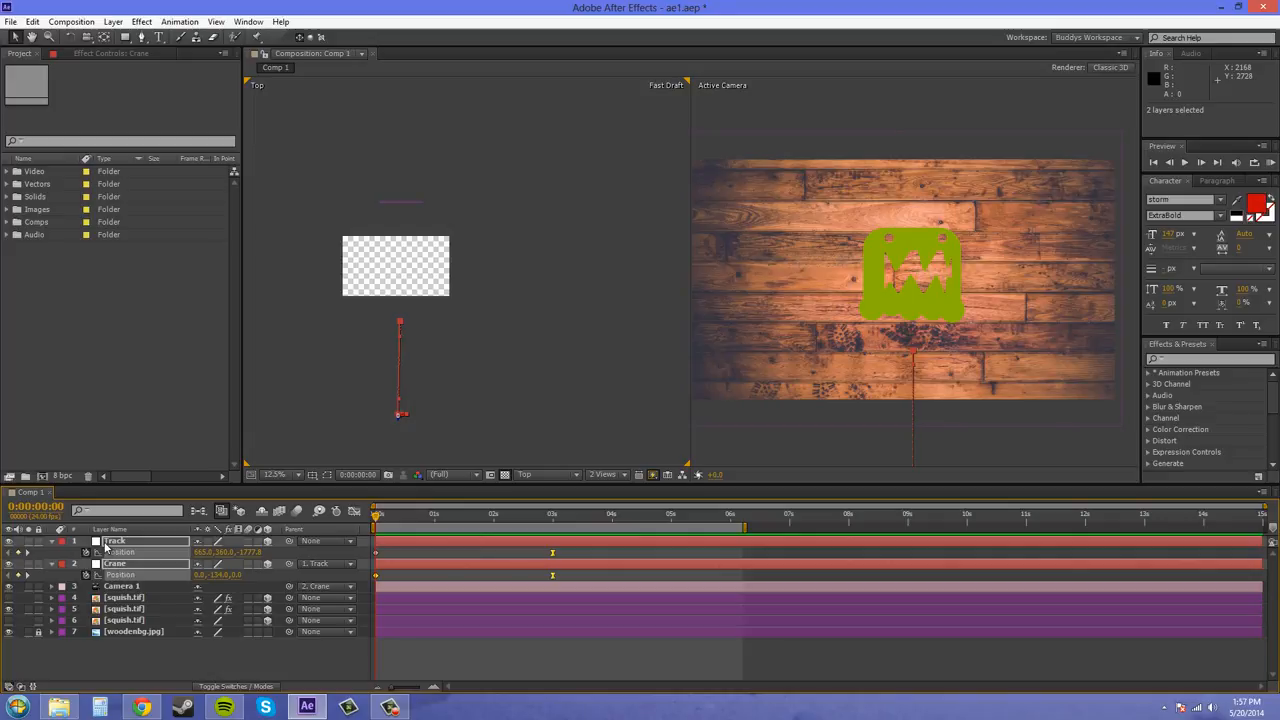
click(87, 37)
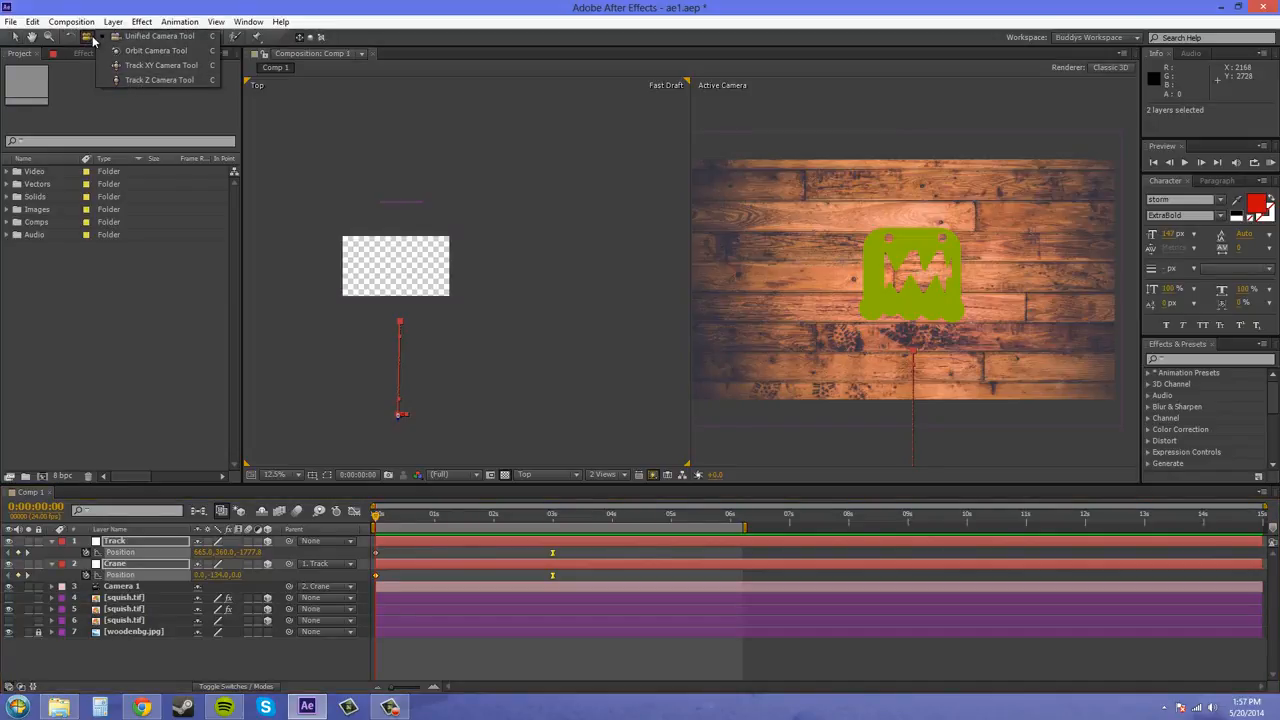
click(93, 40)
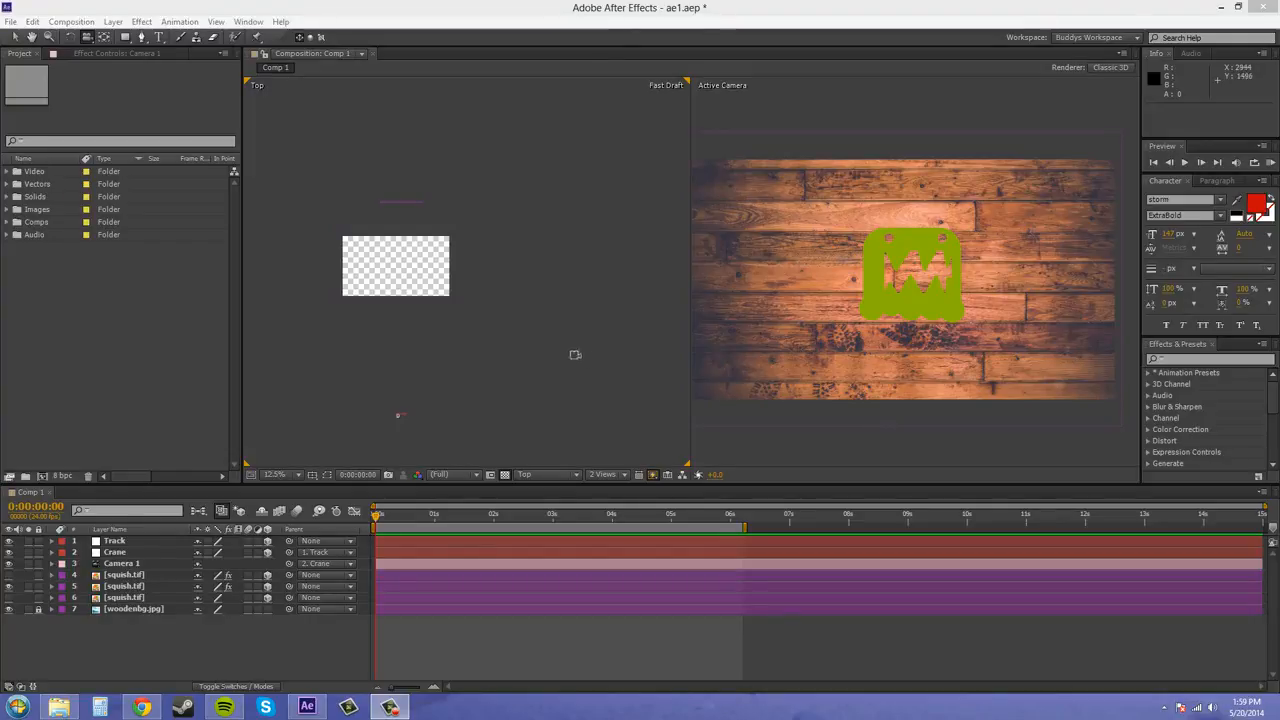
click(15, 37)
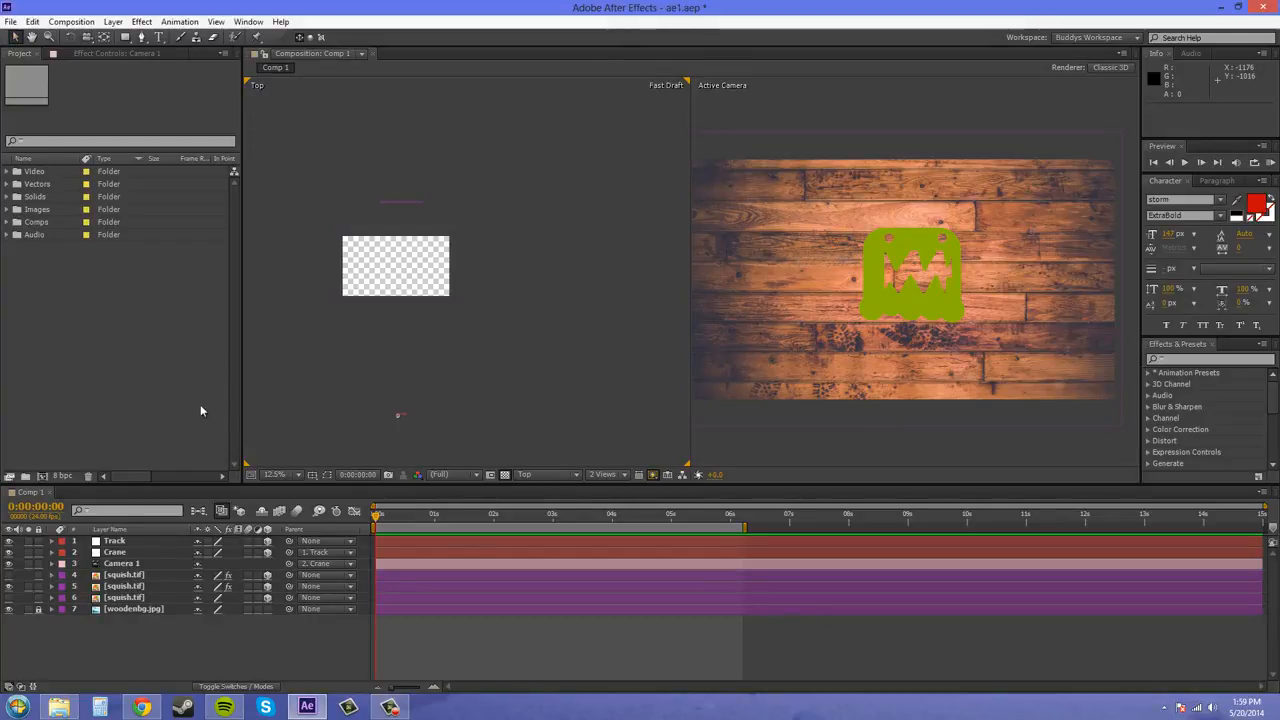